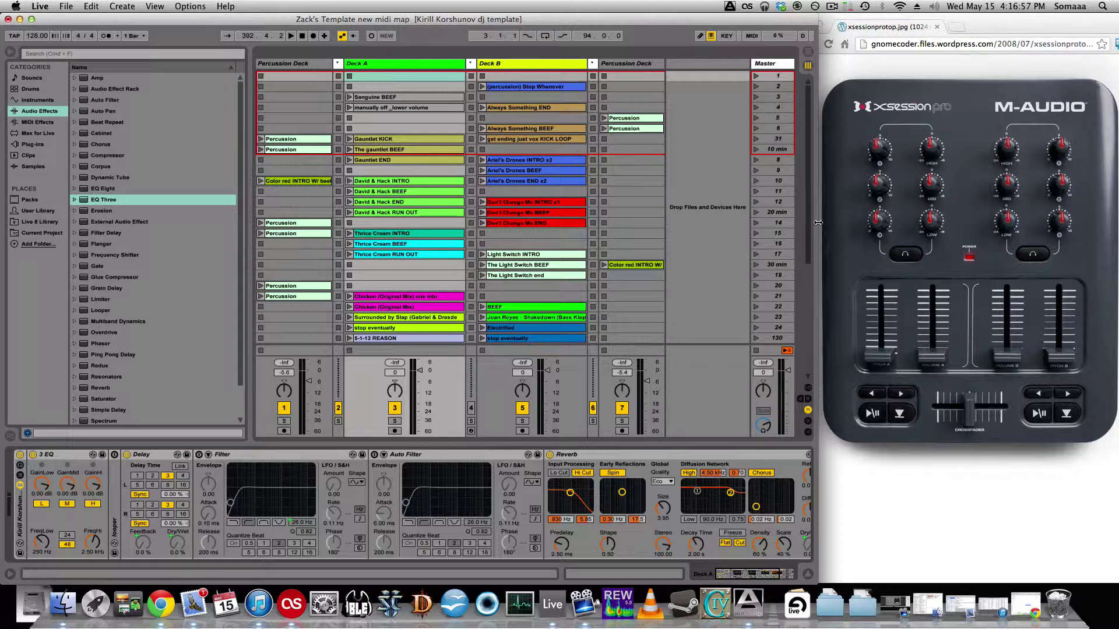
- Browse the Deck A and Percussion Deck device chains, ending on Deck A's 3 EQ
click(425, 64)
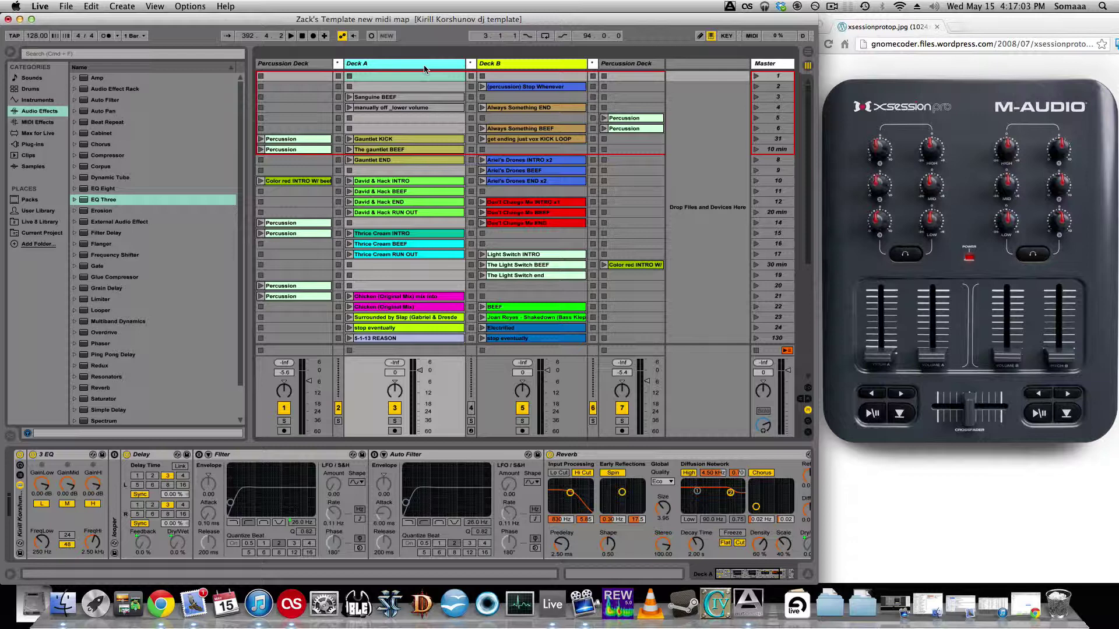
click(301, 64)
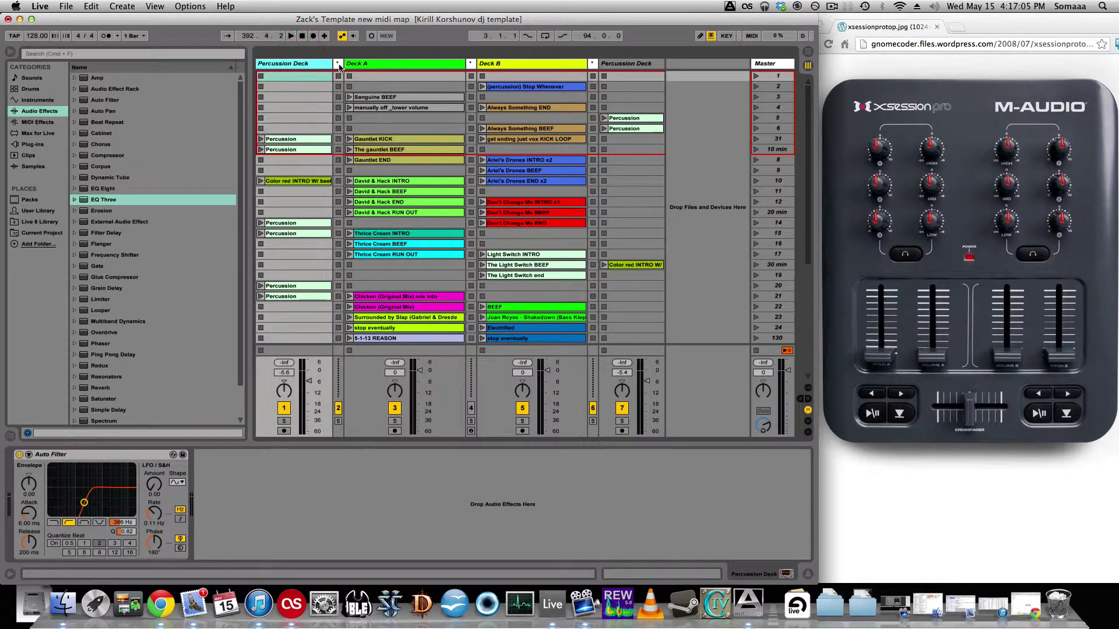
click(338, 63)
click(470, 64)
click(303, 65)
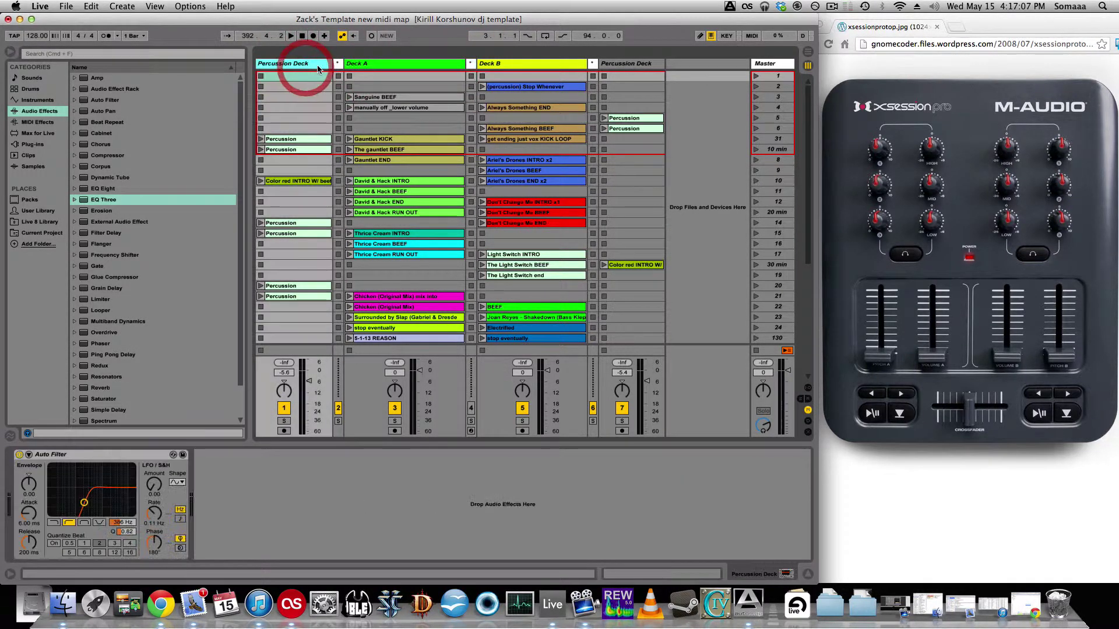
click(377, 65)
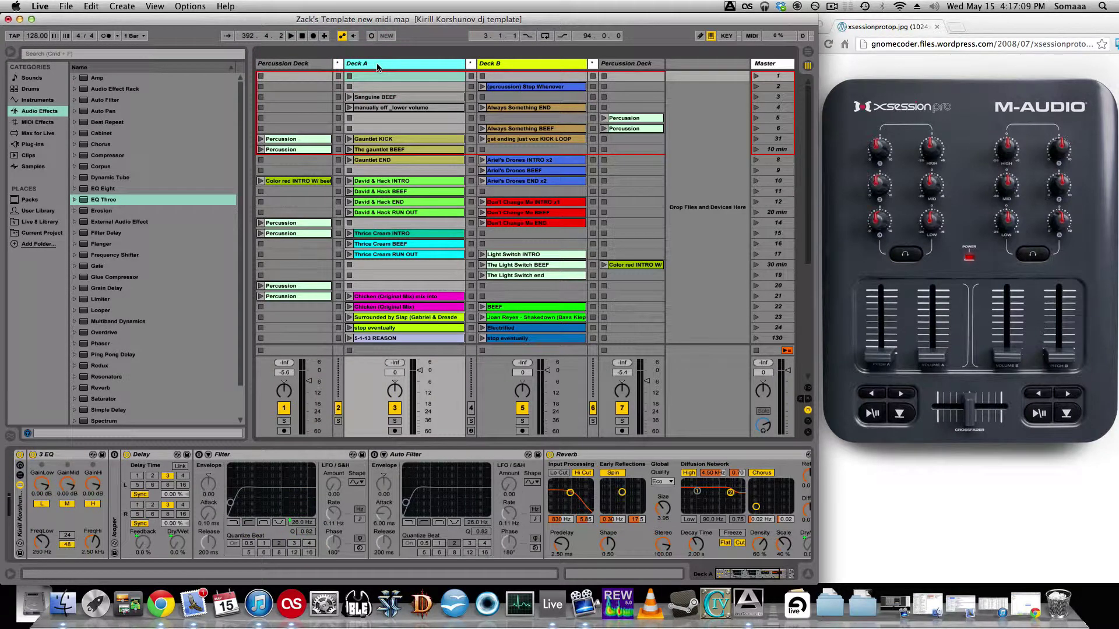
click(57, 458)
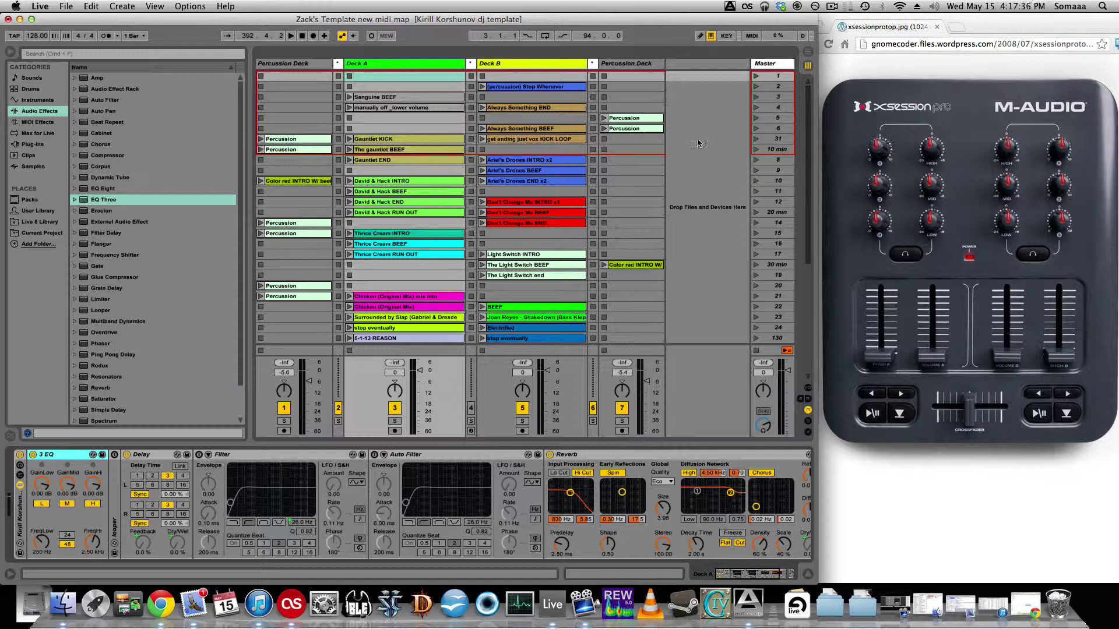
- Check the MIDI settings in Preferences, then close the window
click(39, 6)
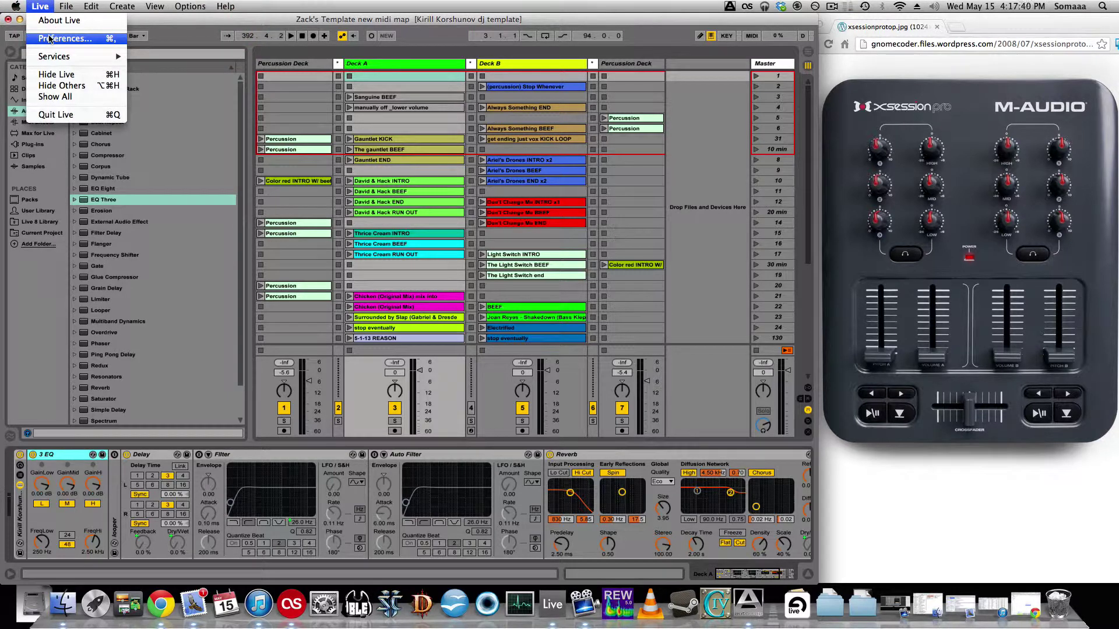
click(50, 38)
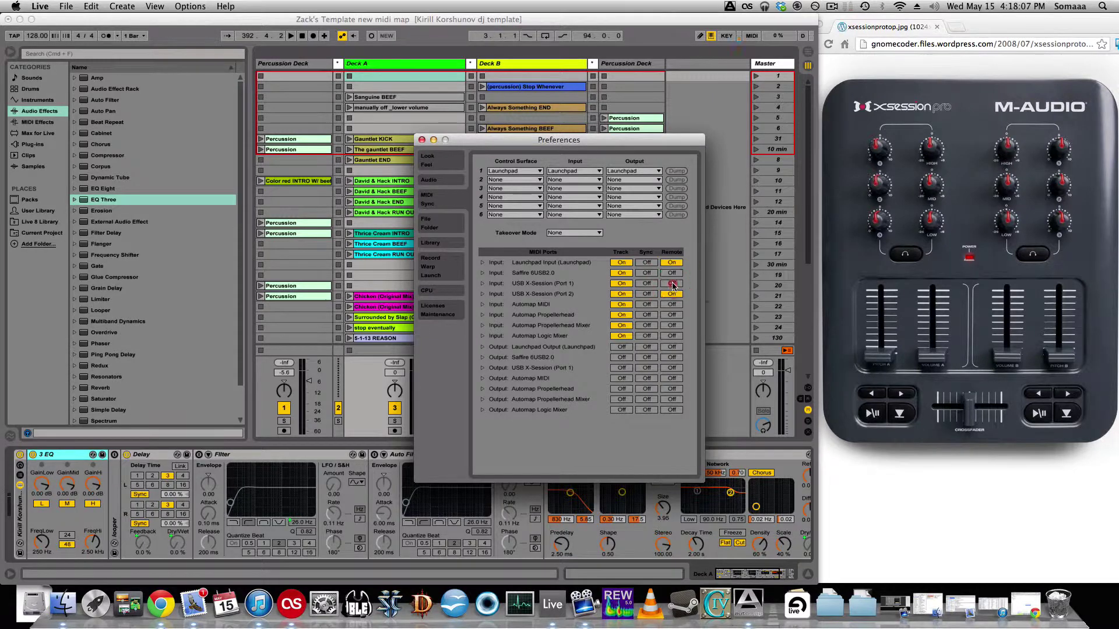
click(421, 139)
click(391, 19)
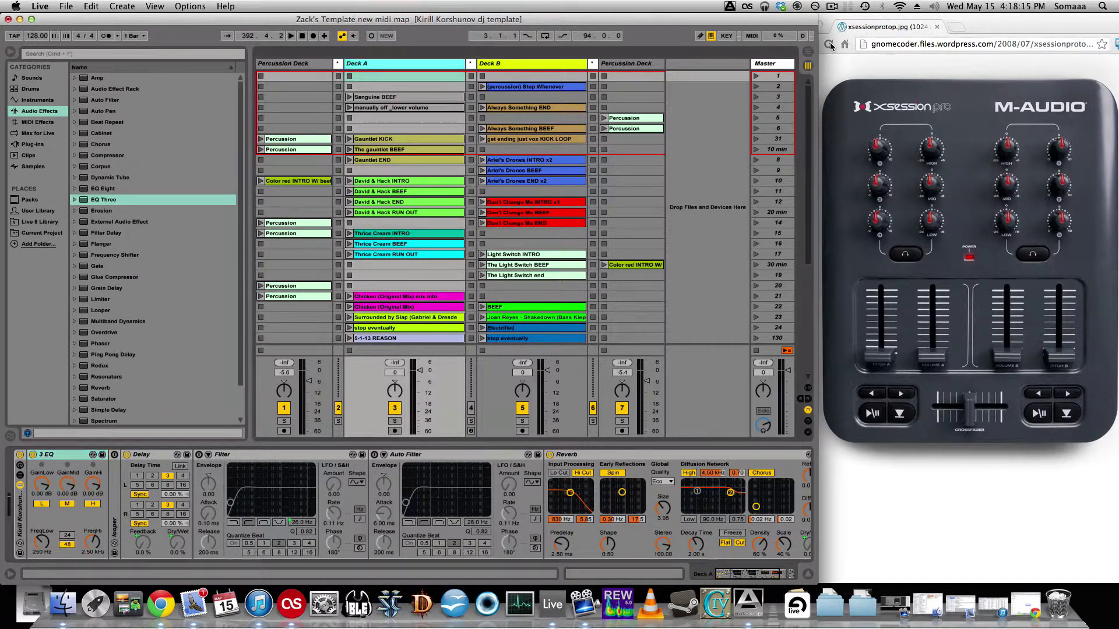
- In MIDI Map mode, select and delete all listed mappings, then narrow the mappings panel
click(752, 36)
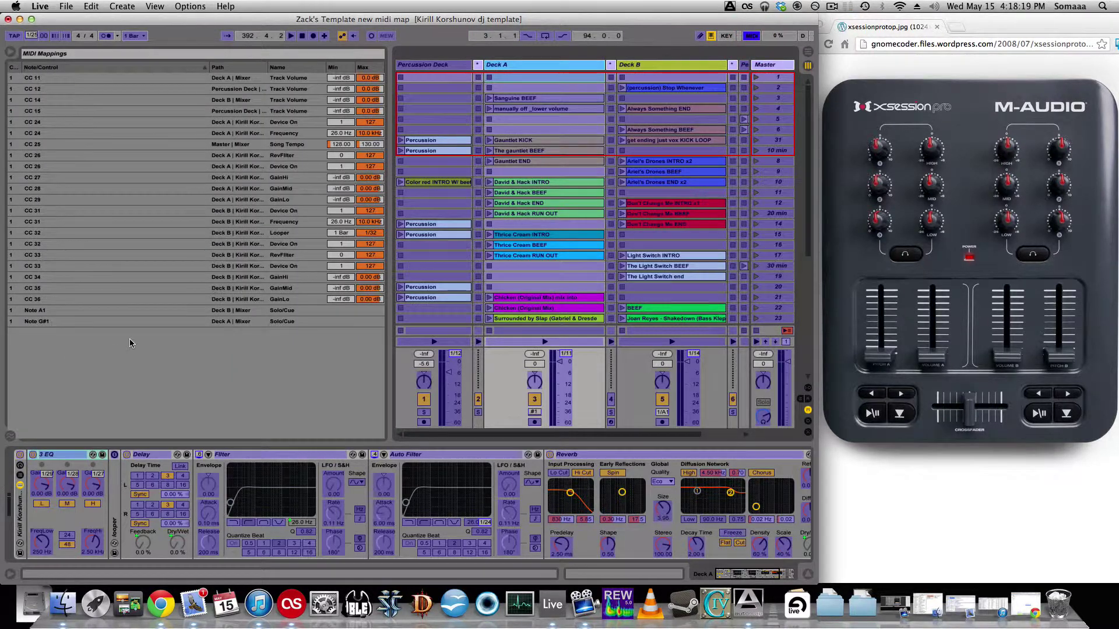
drag(129, 339, 124, 75)
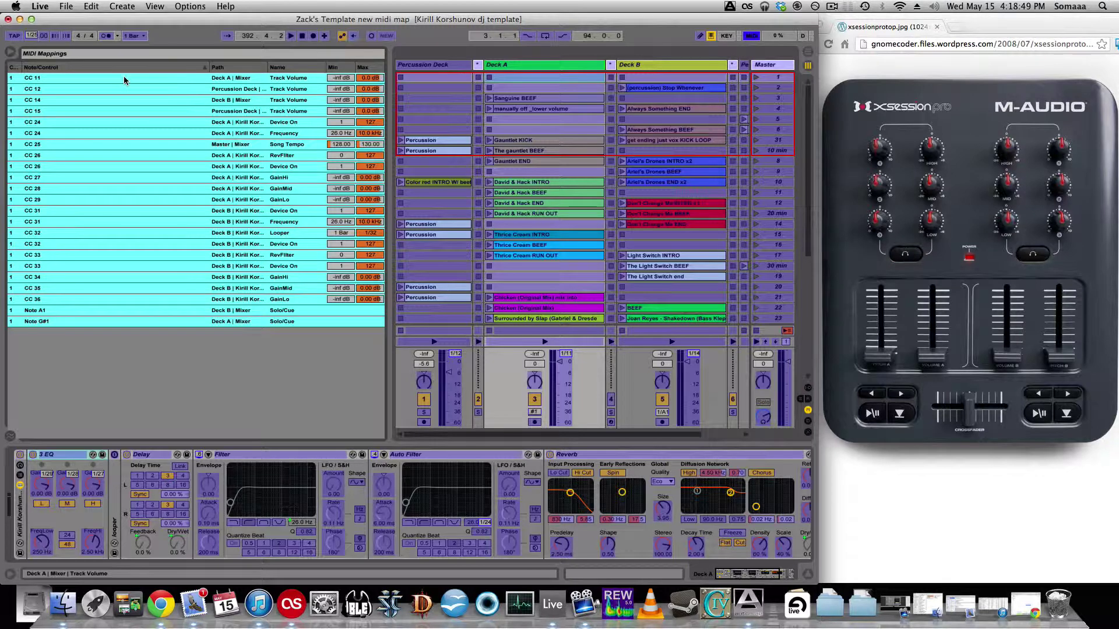
key(Delete)
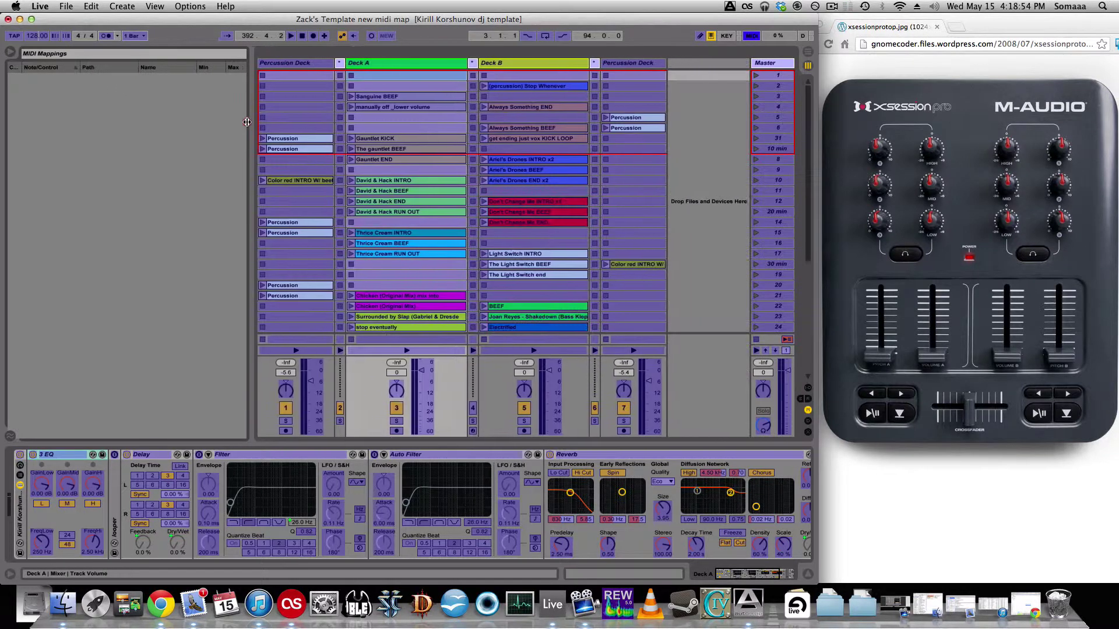
drag(259, 120, 243, 123)
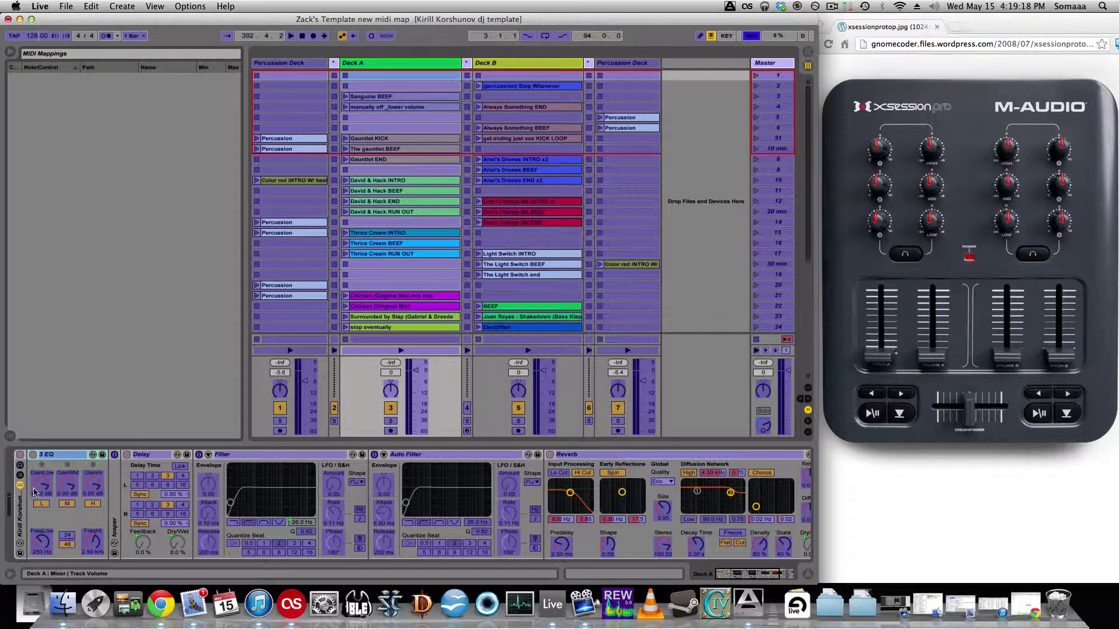
- Assign Deck A's 3 EQ GainLo, GainMid and GainHi to CC 29, 28 and 27
click(50, 454)
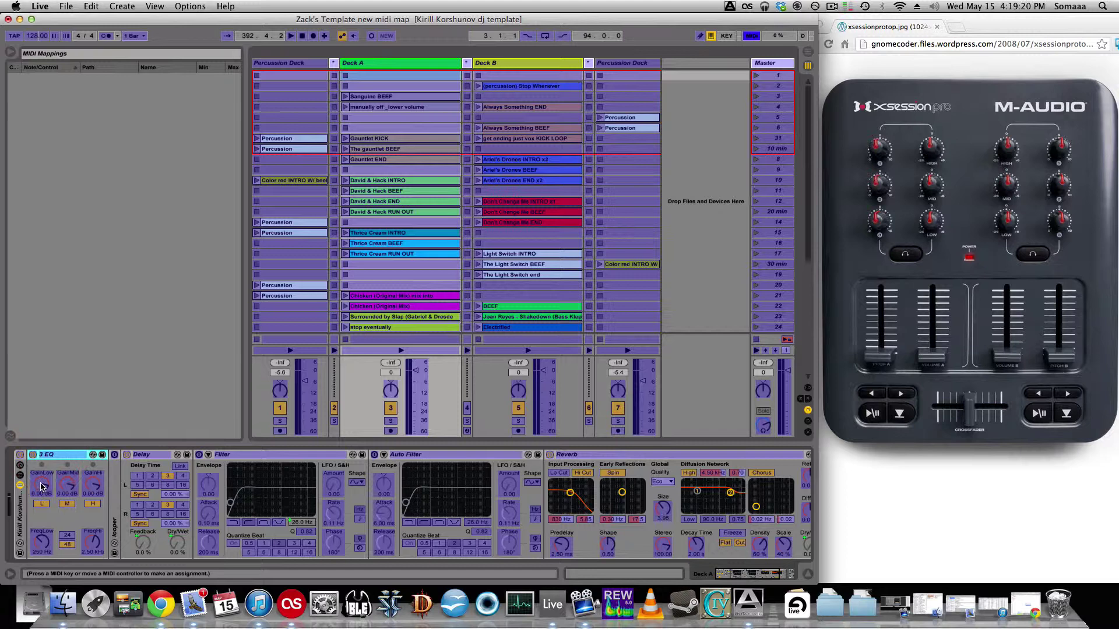
click(40, 485)
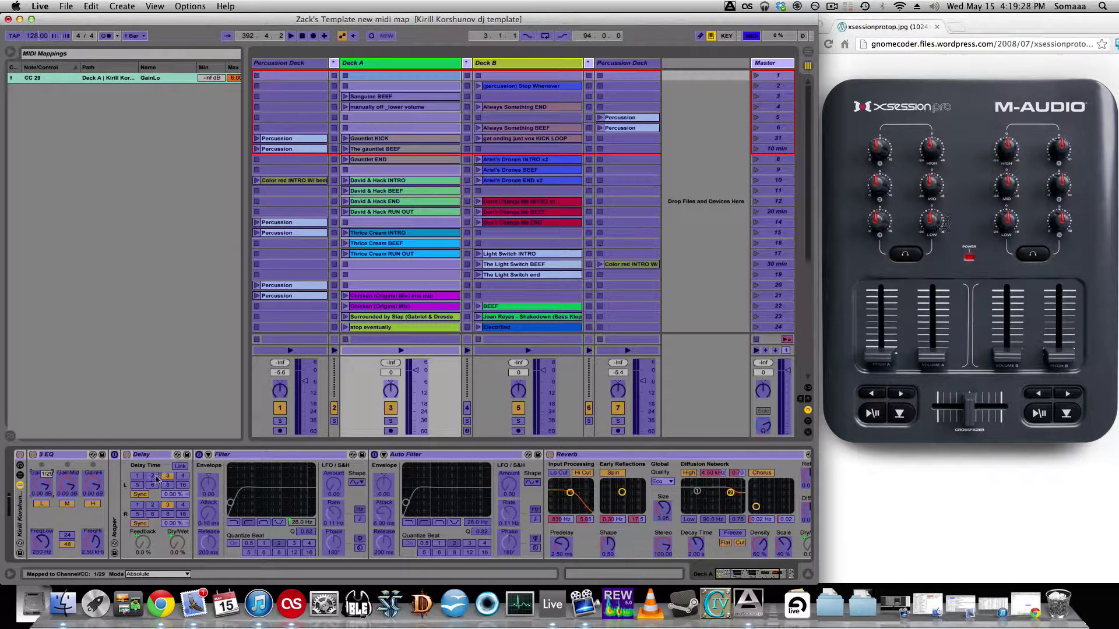
click(69, 486)
click(86, 486)
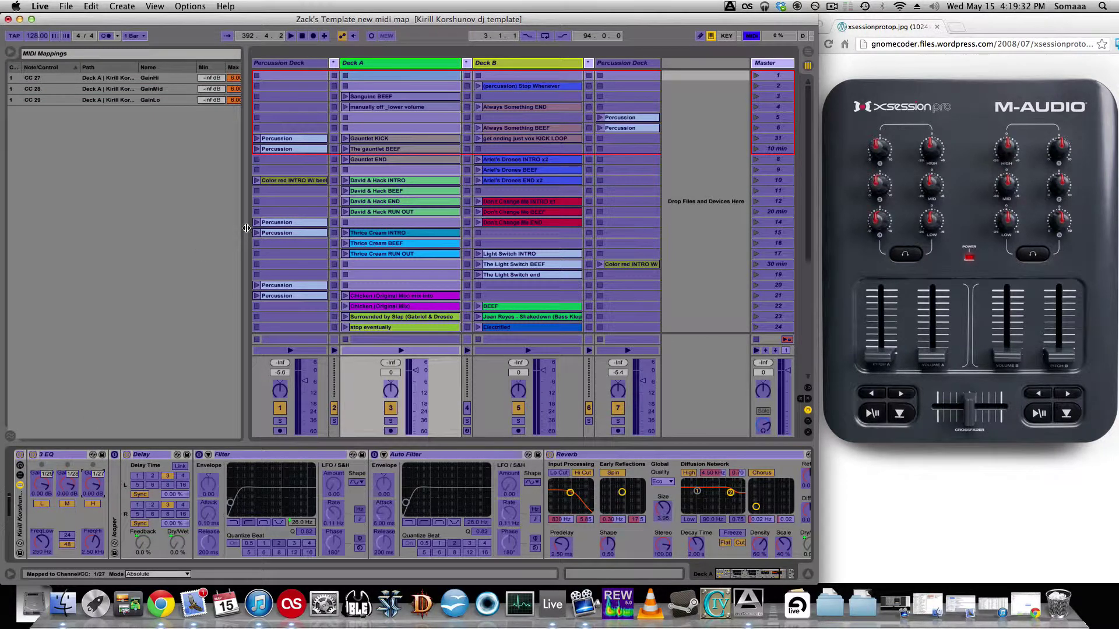
- Set the CC 27 and CC 28 mapping maximums to 0 dB, then select the CC 29 GainLo mapping
drag(246, 229, 281, 229)
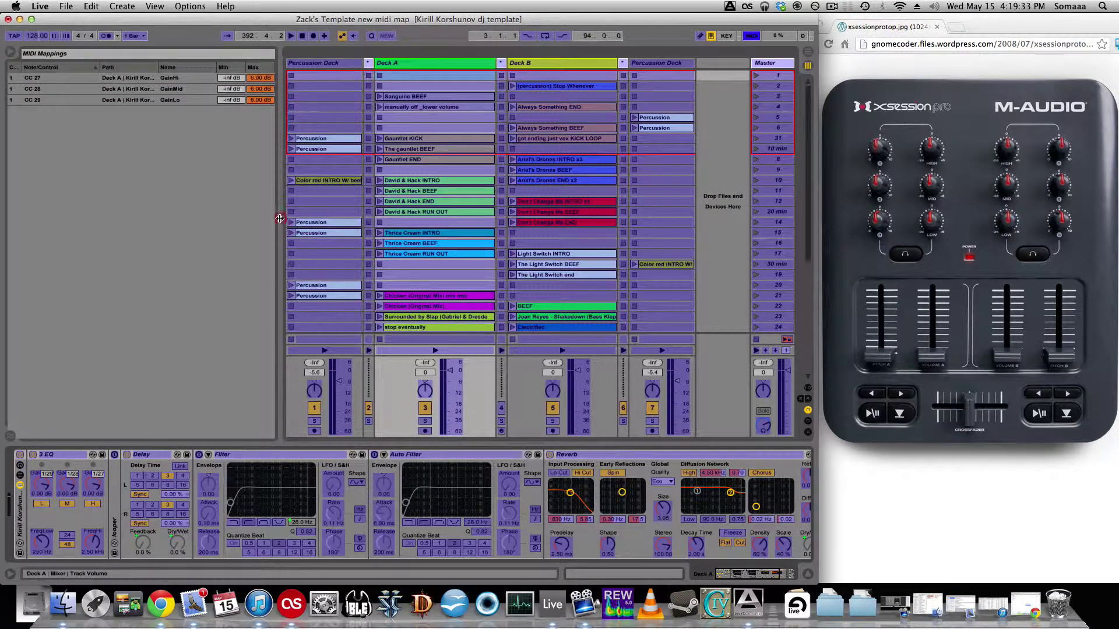
click(260, 81)
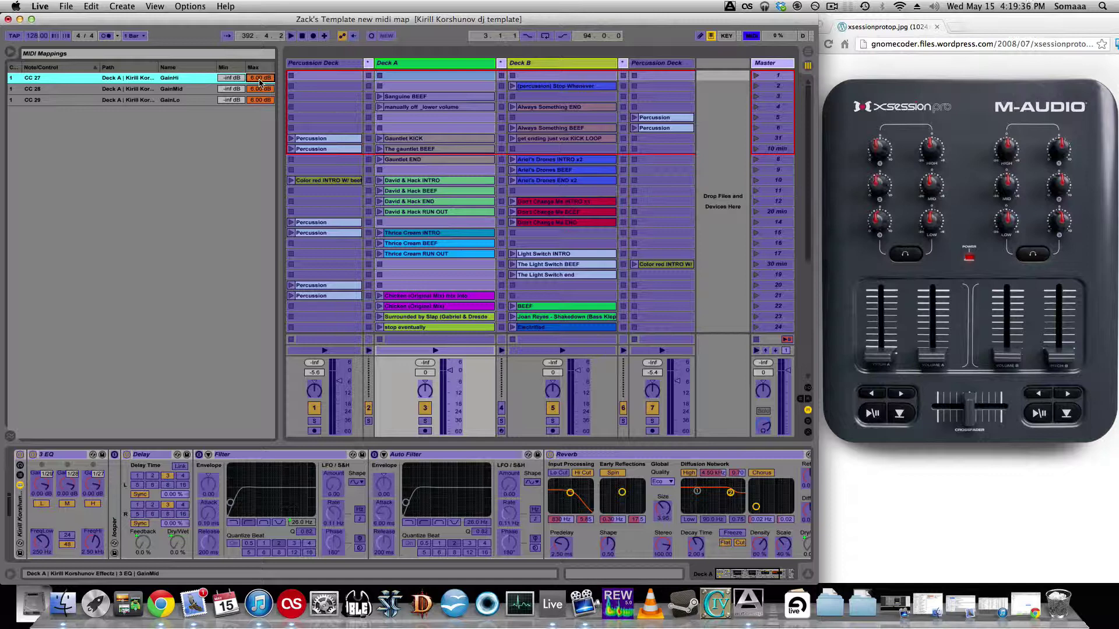
text(0)
key(Return)
key(Down)
text(0)
key(Return)
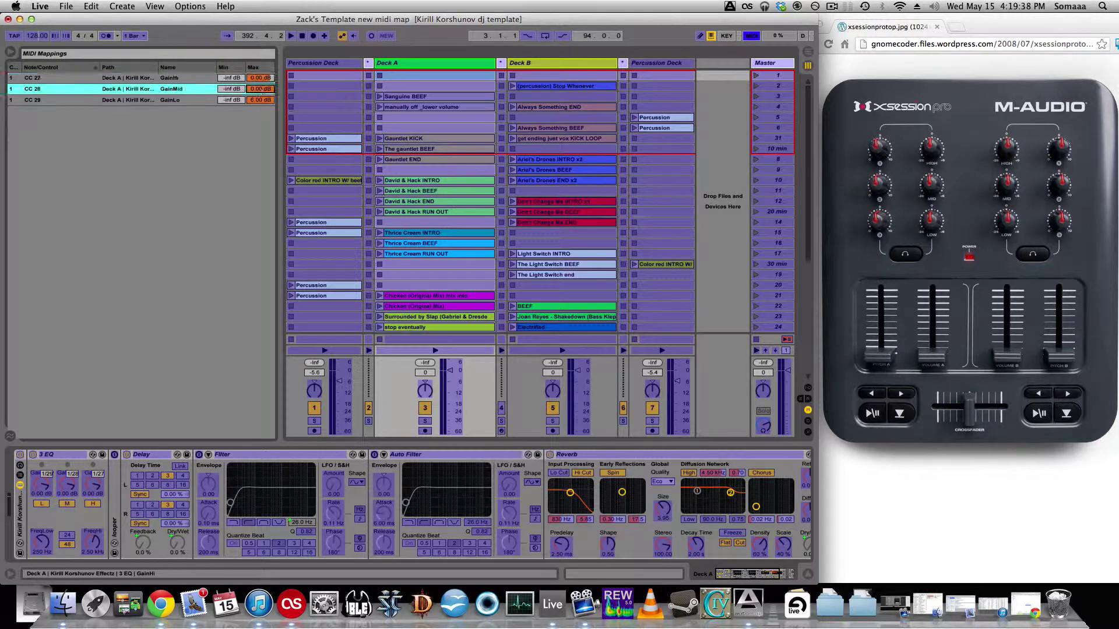
click(261, 99)
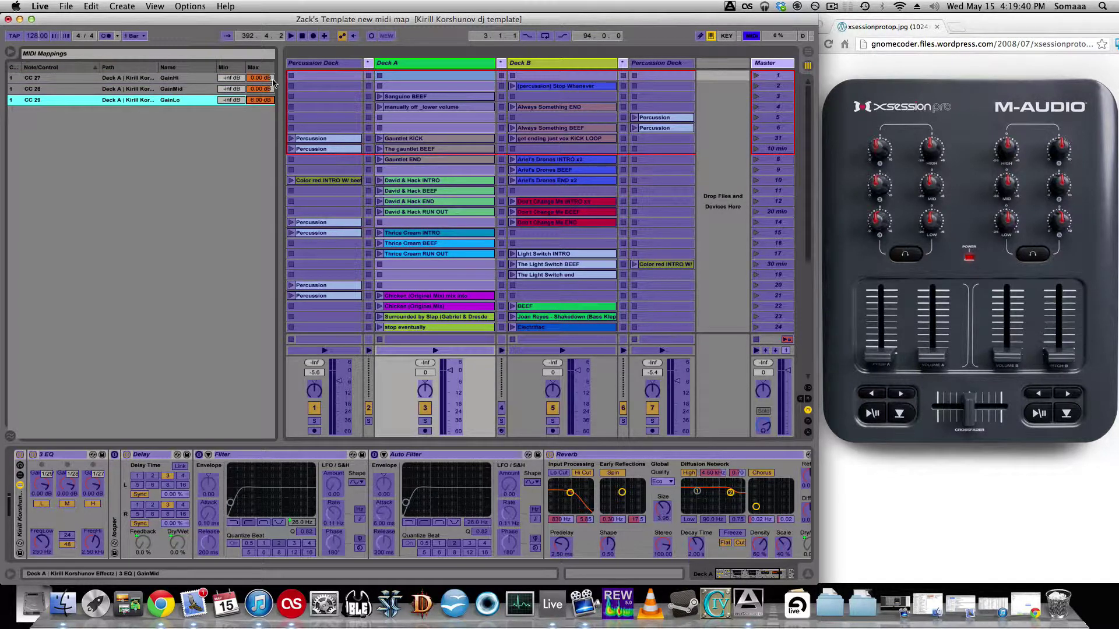
click(751, 34)
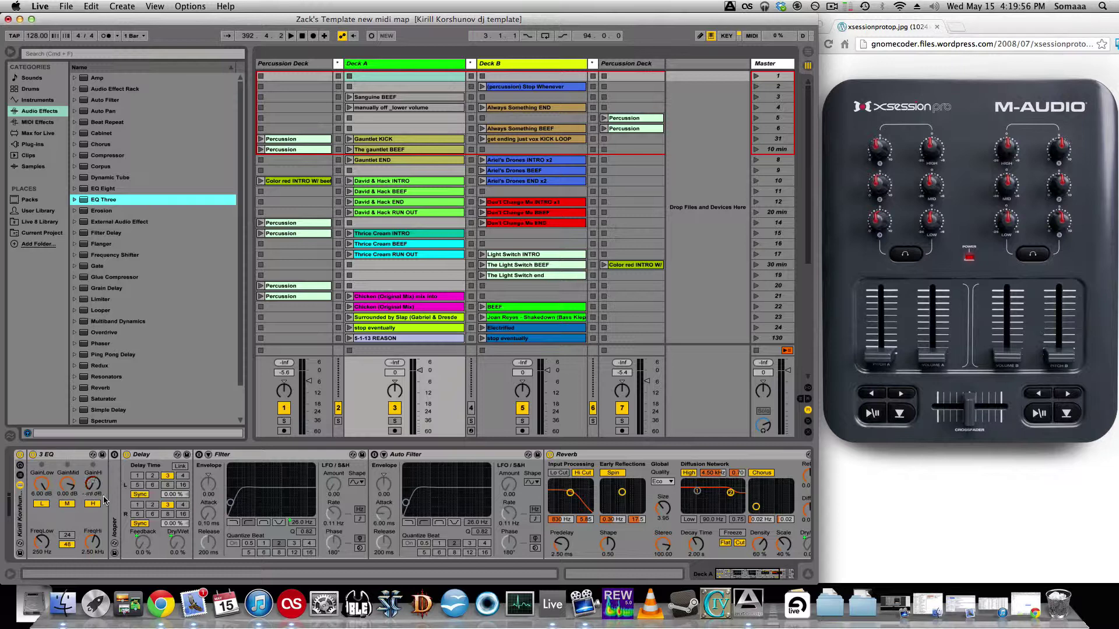
click(752, 36)
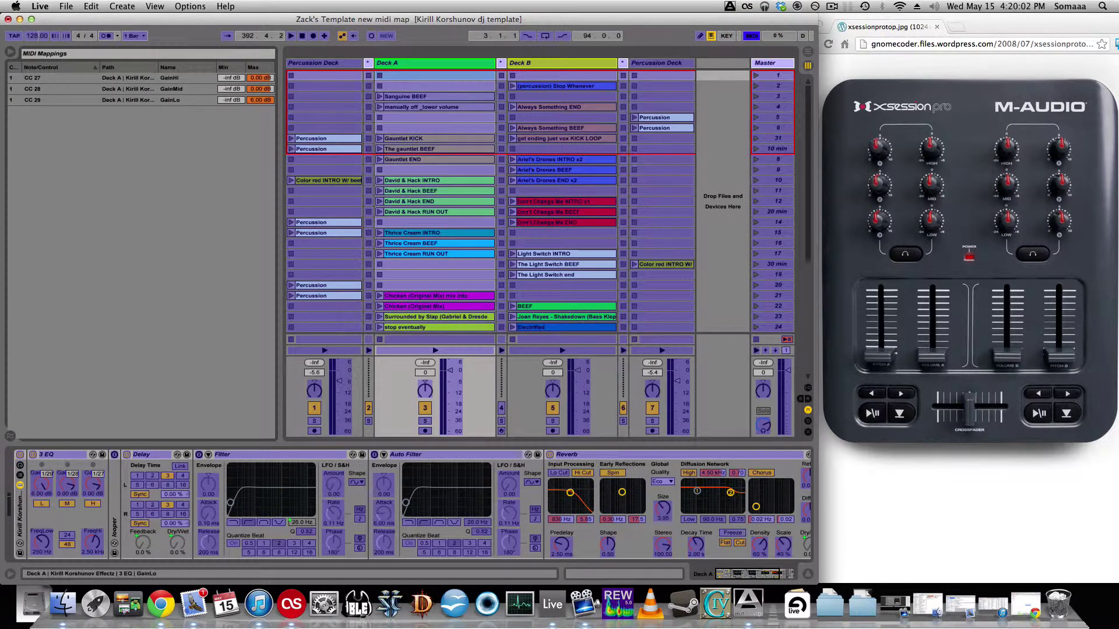
click(260, 101)
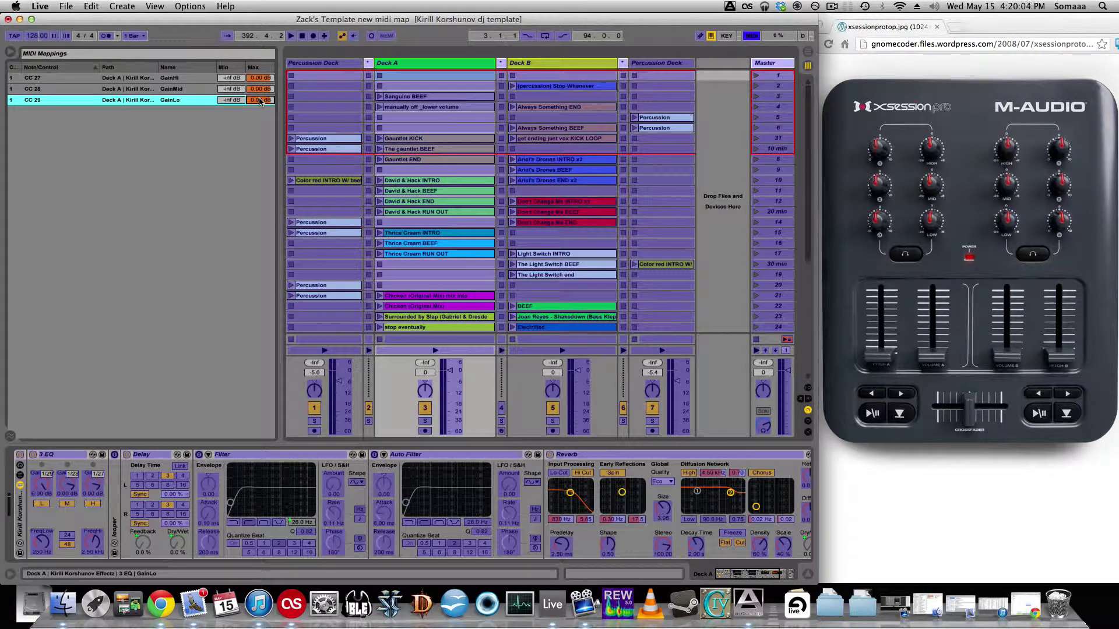
- Assign Deck A's volume fader to CC 11 and cap that mapping at 0 dB
click(451, 373)
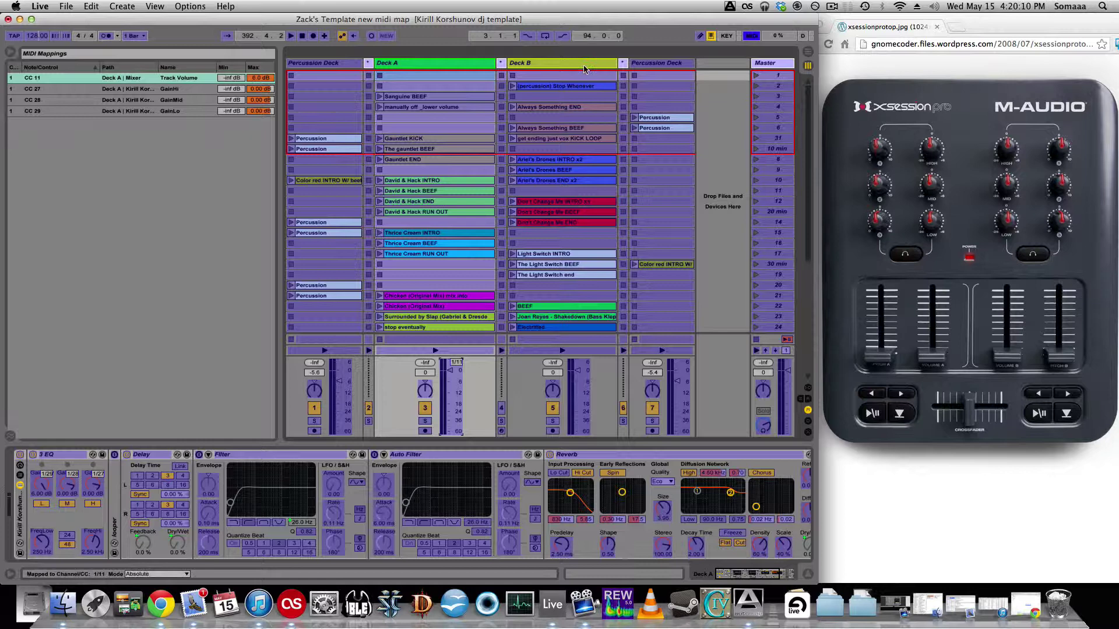
click(752, 35)
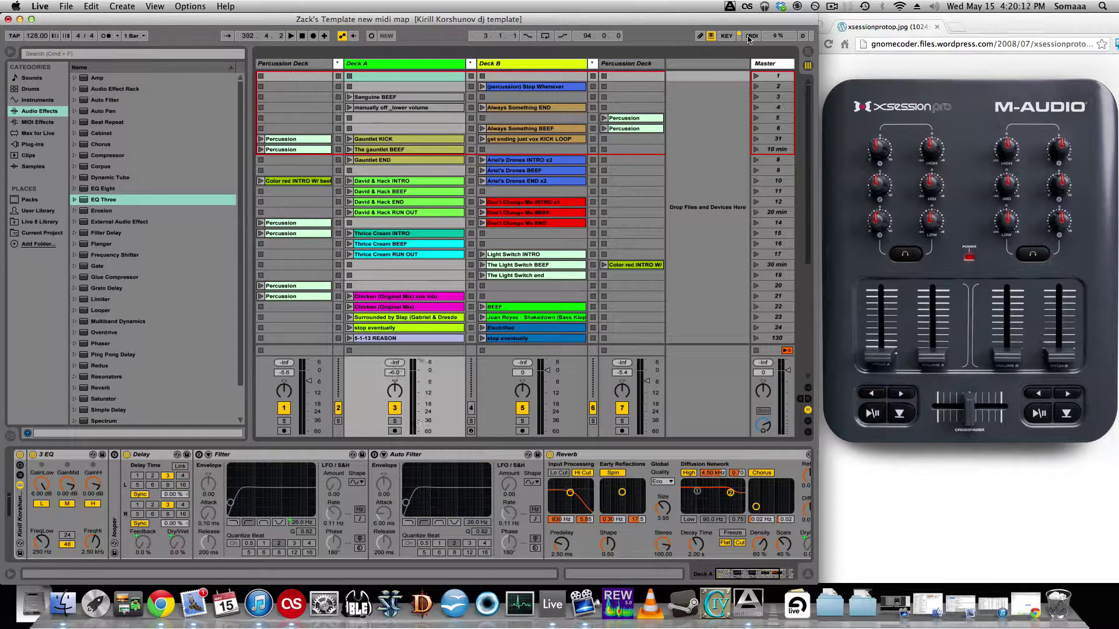
click(751, 35)
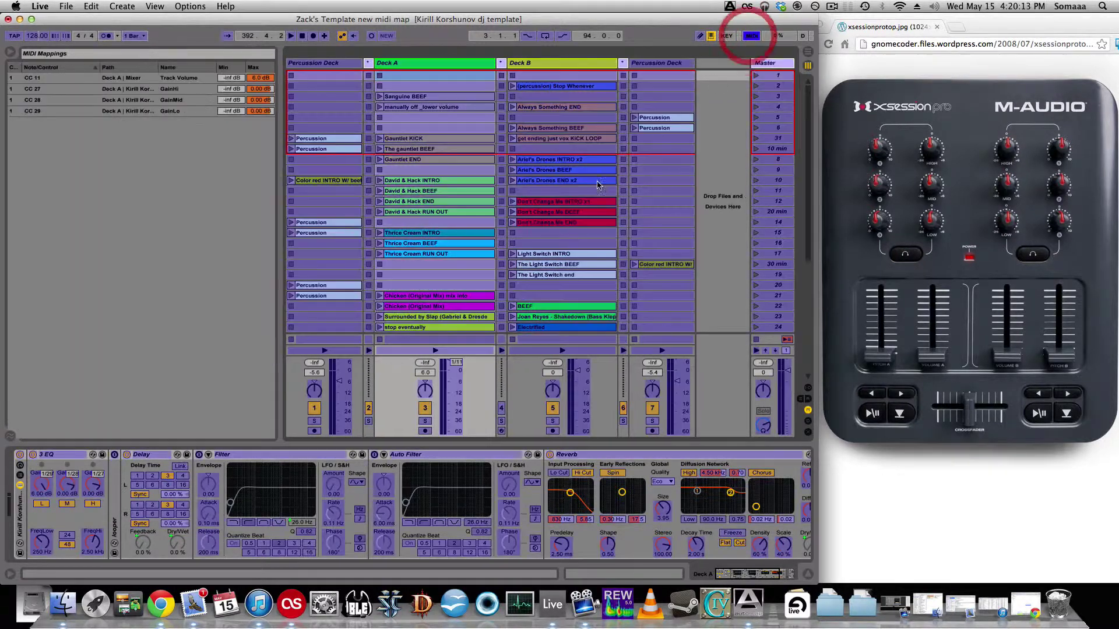
click(258, 78)
click(258, 78)
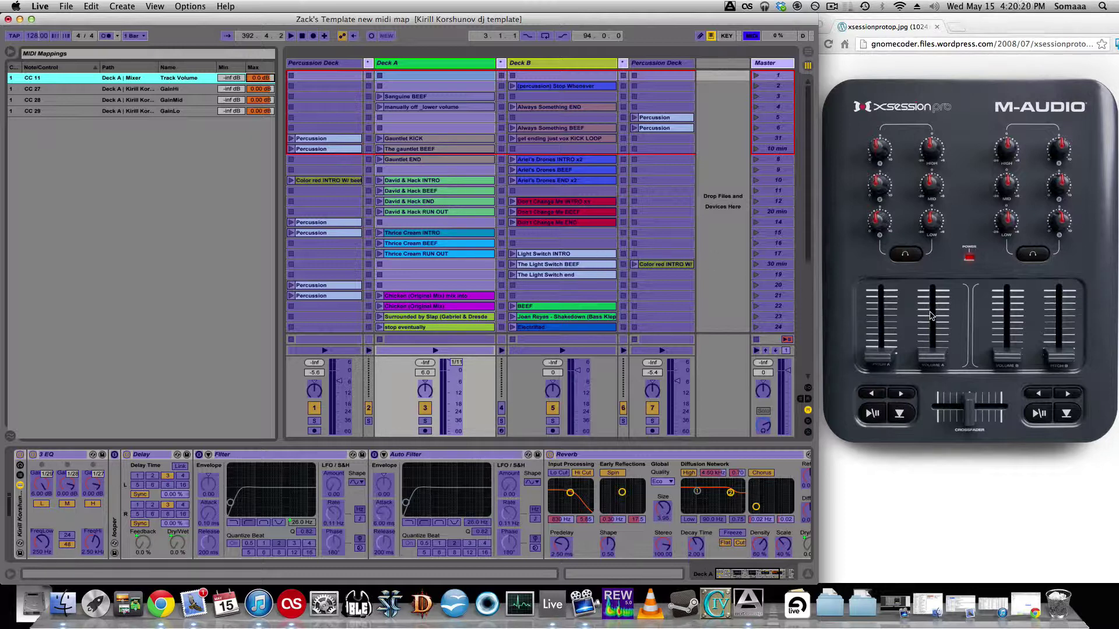
click(751, 36)
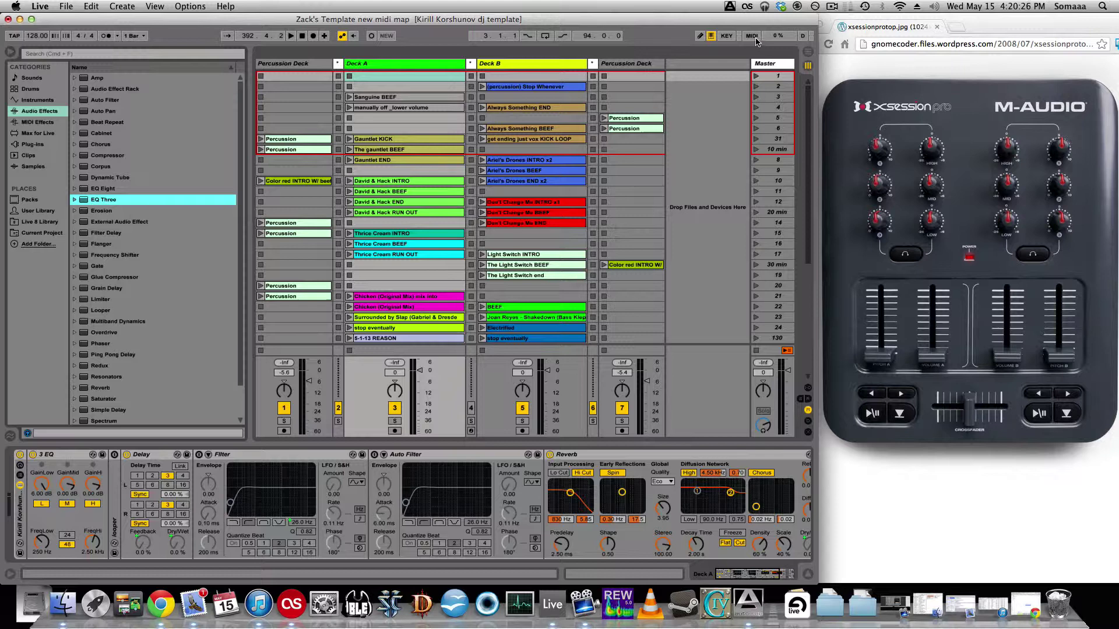
click(752, 36)
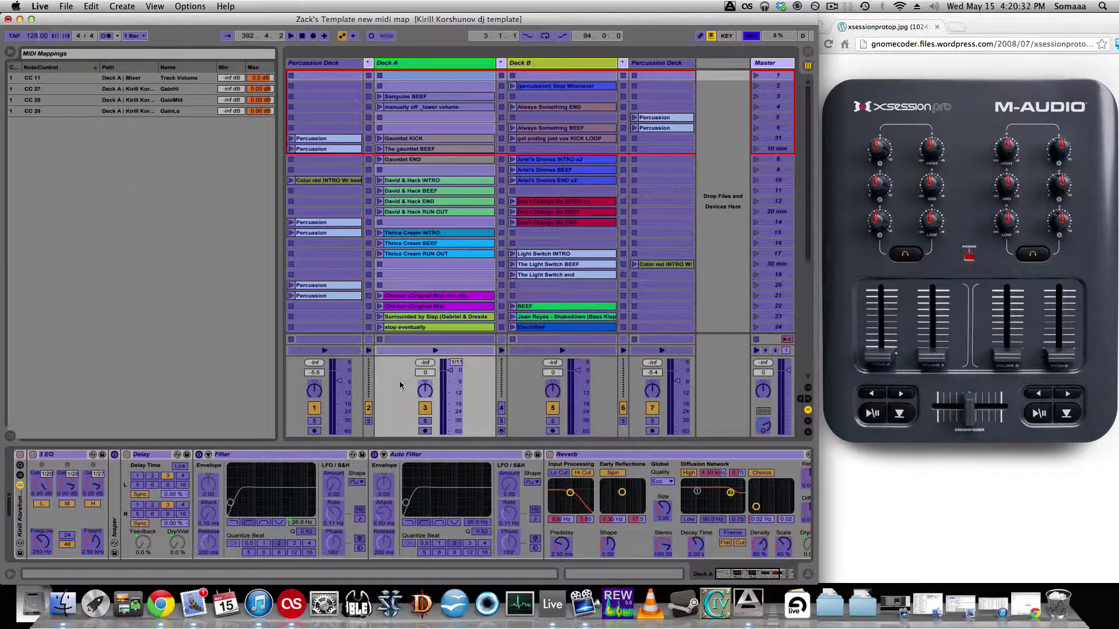
- Assign CC 24 to Deck A's Auto Filter on/off switch with a mapping minimum of 1
click(420, 457)
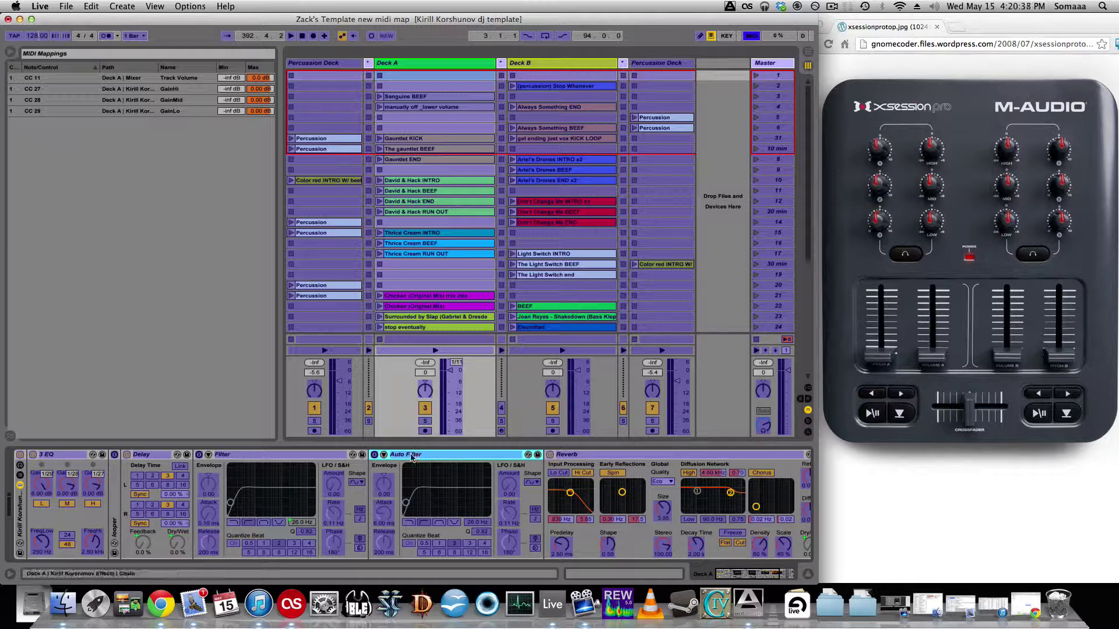
click(376, 459)
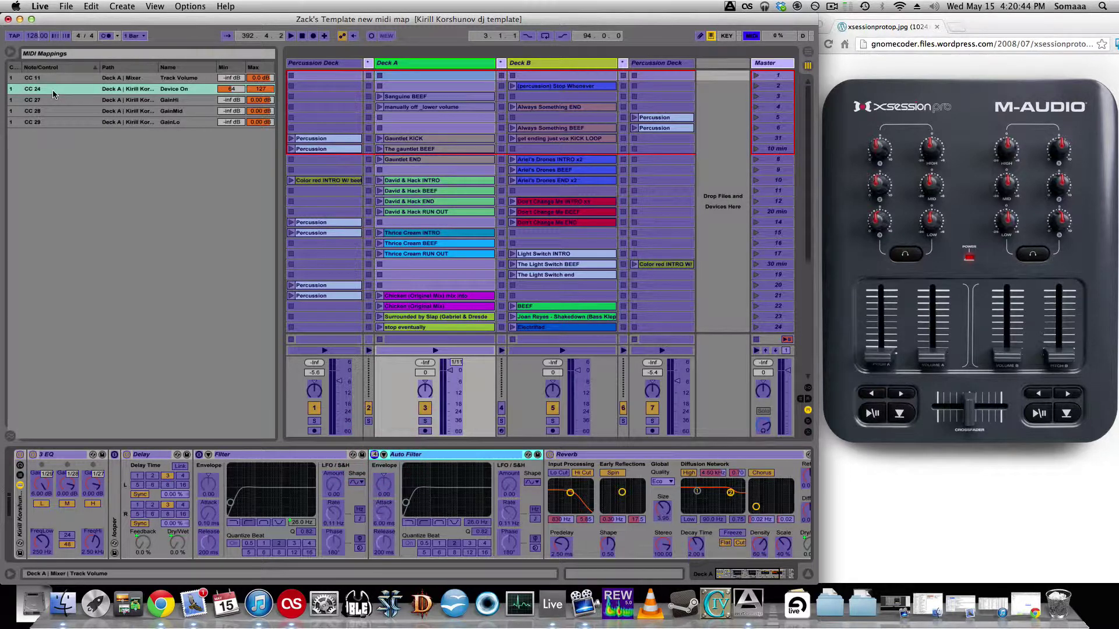
click(231, 91)
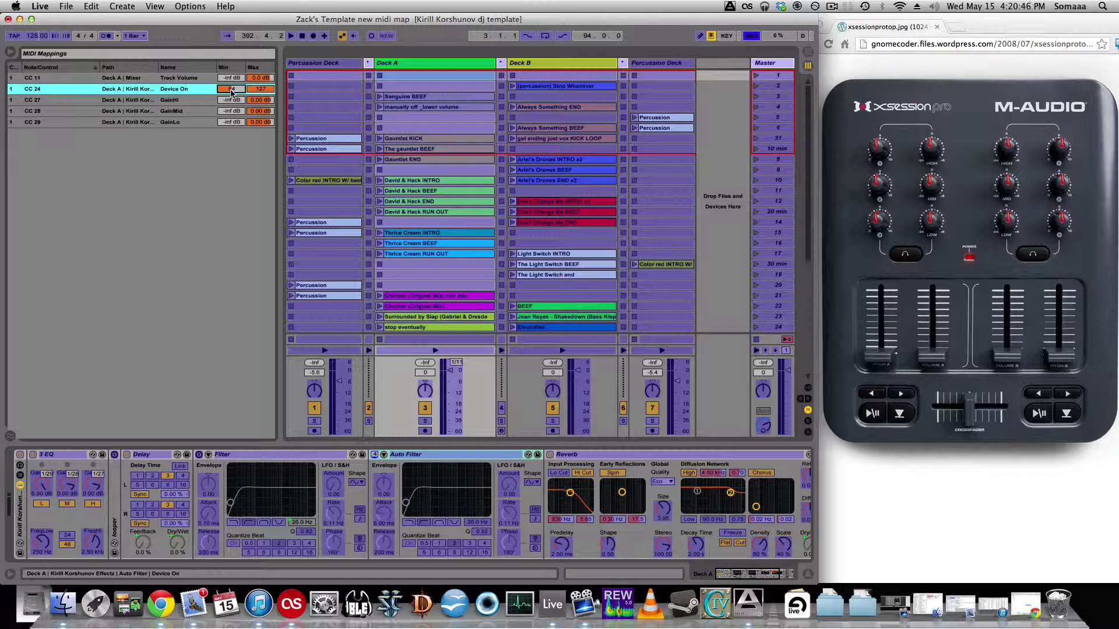
key(BackSpace)
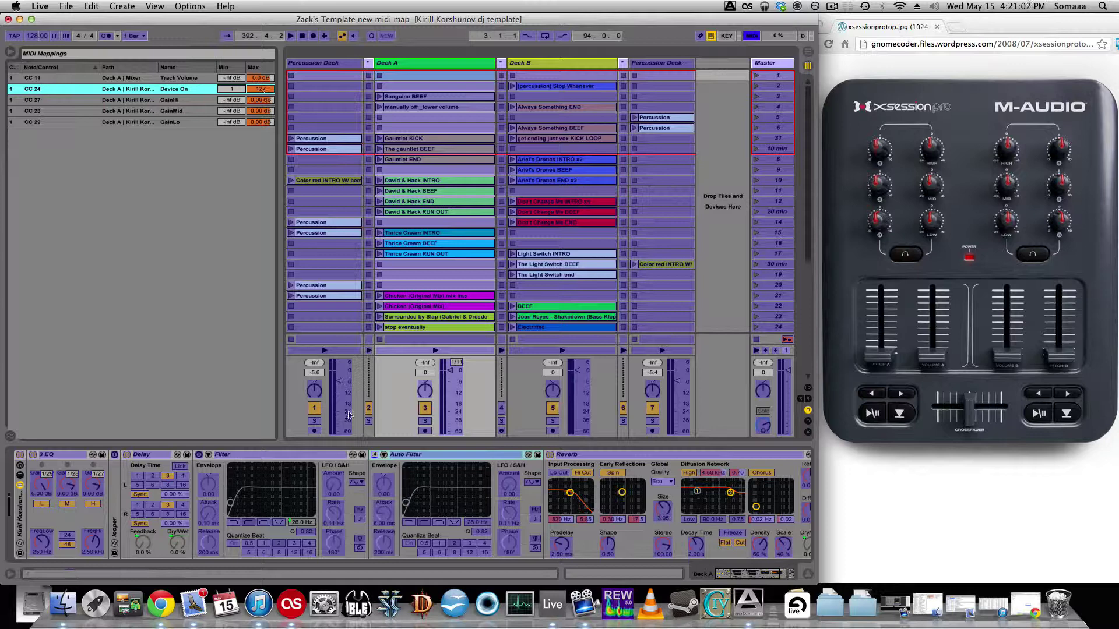
- Add the Auto Filter Frequency to CC 24 with a 10.0 kHz maximum
click(479, 524)
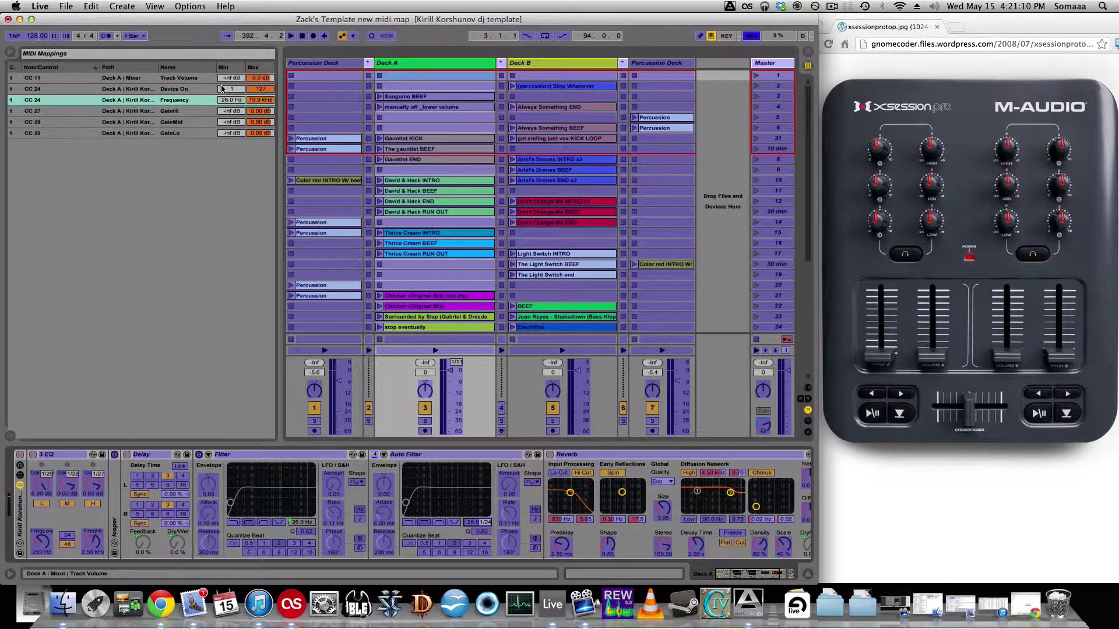
click(263, 101)
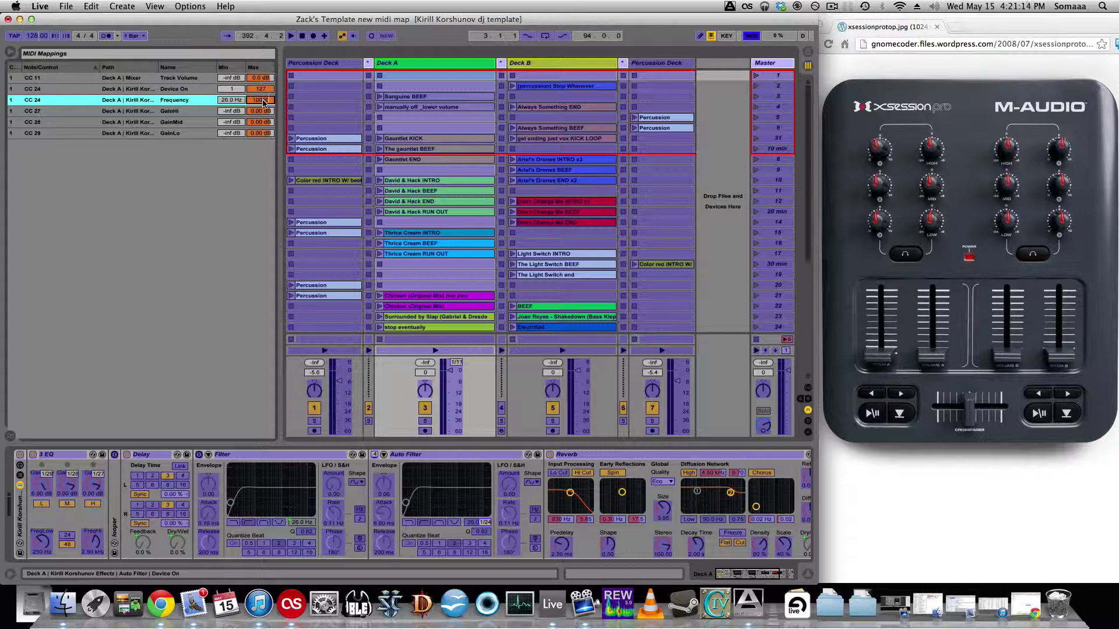
key(Return)
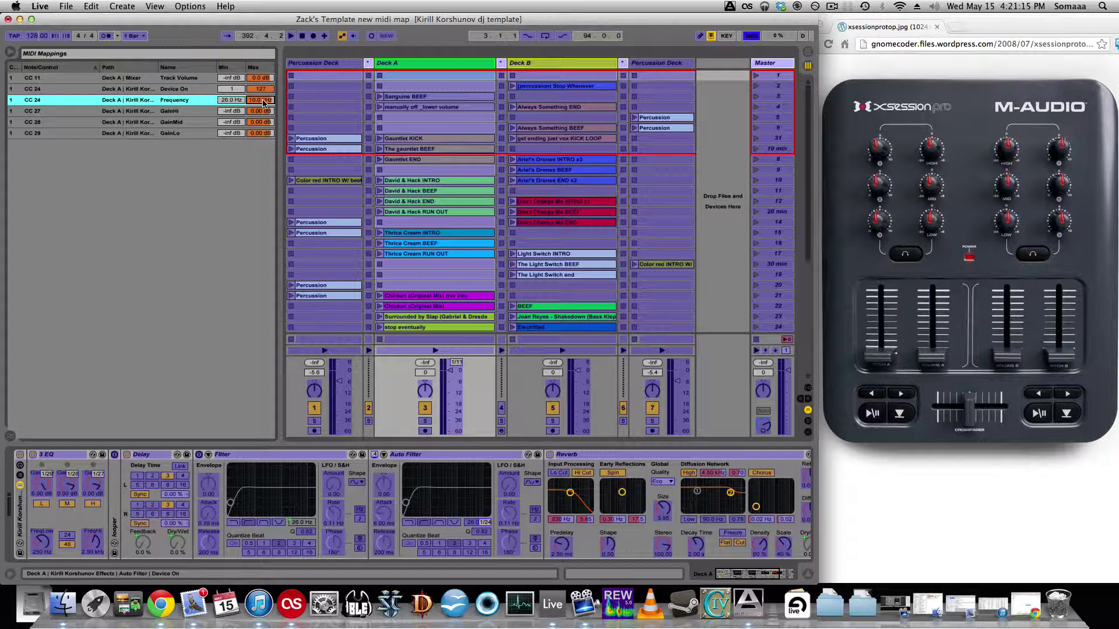
click(752, 36)
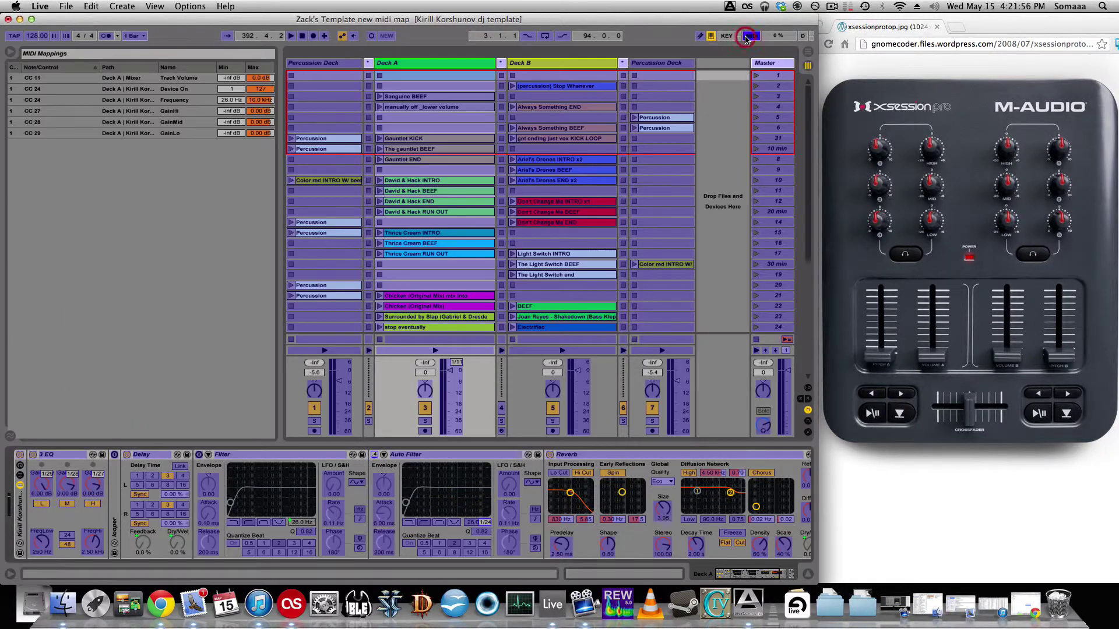
- Add the Auto Filter resonance to CC 24, setting its maximum to 2 and minimum to 1
key(super+m)
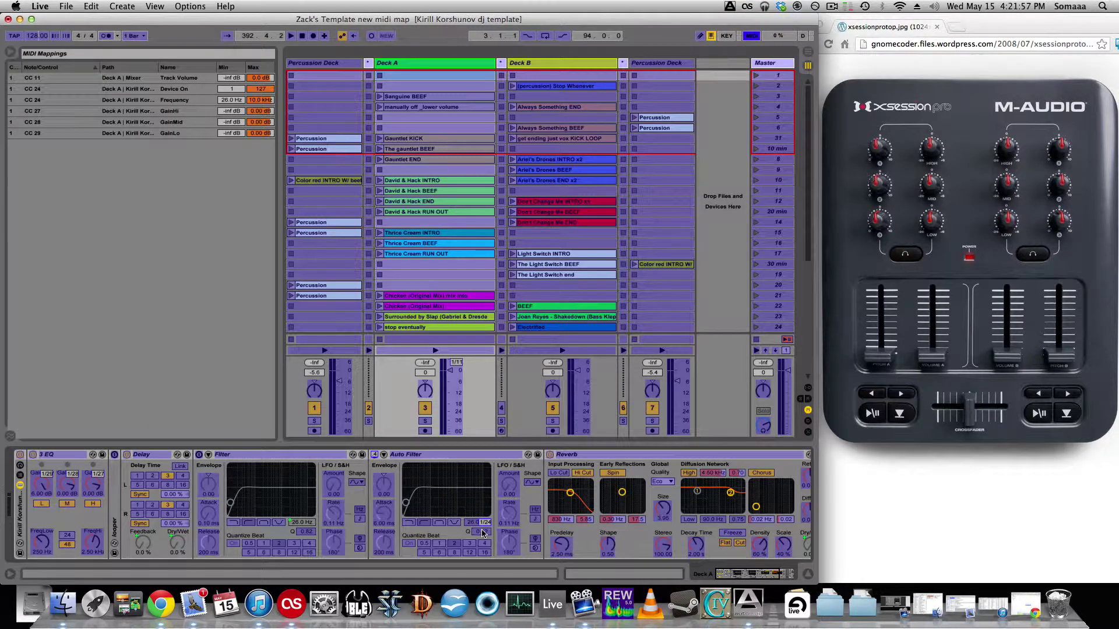
click(482, 532)
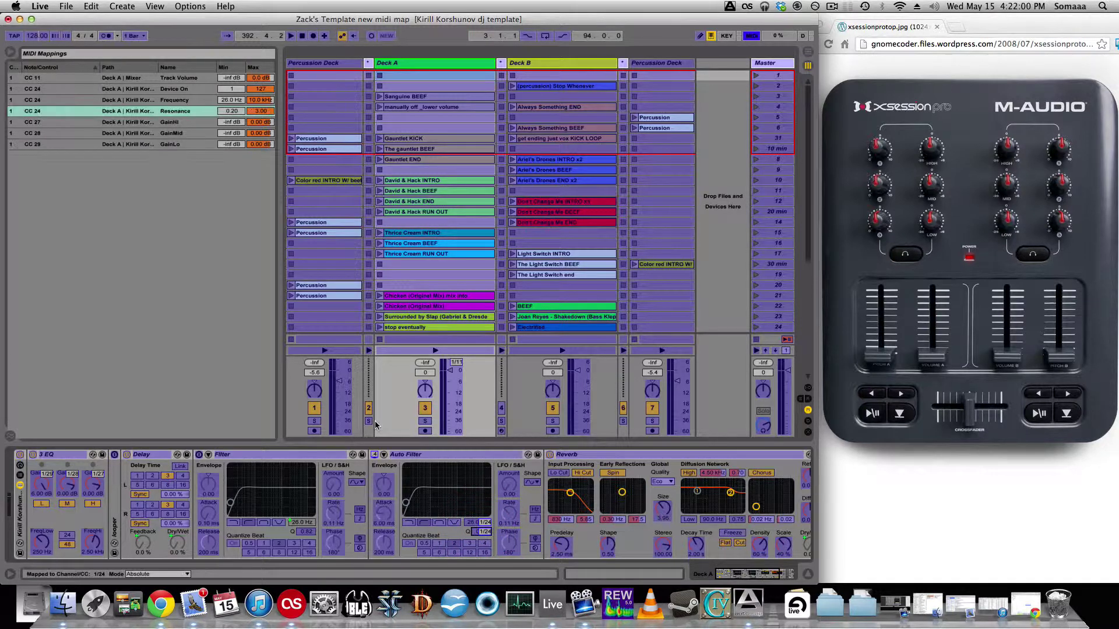
click(261, 110)
text(2)
key(Return)
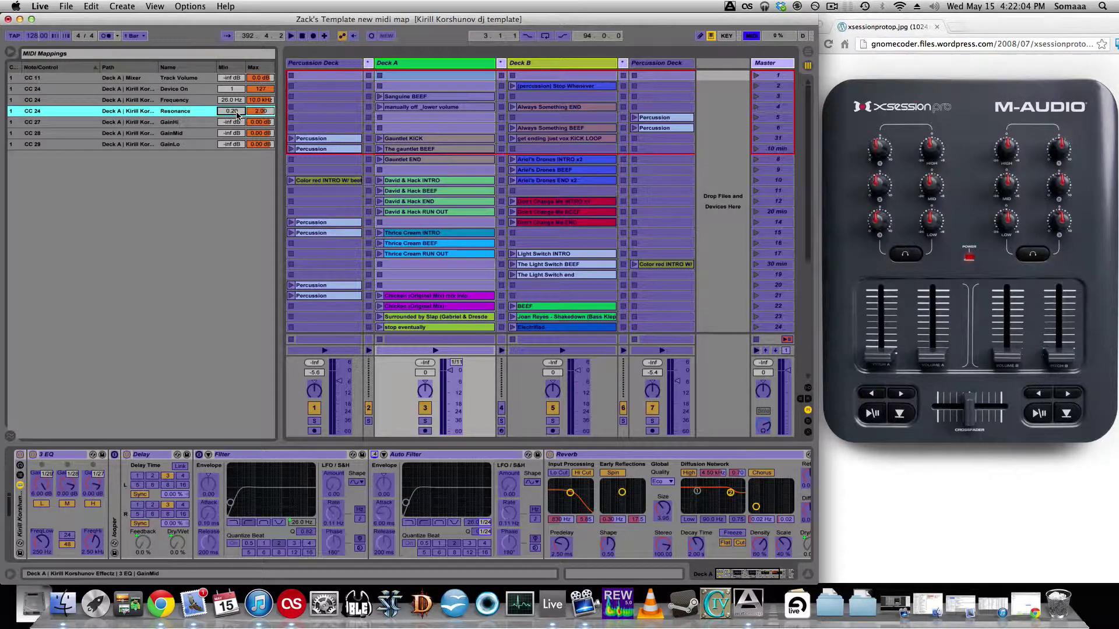
click(232, 110)
text(1)
key(Return)
click(751, 36)
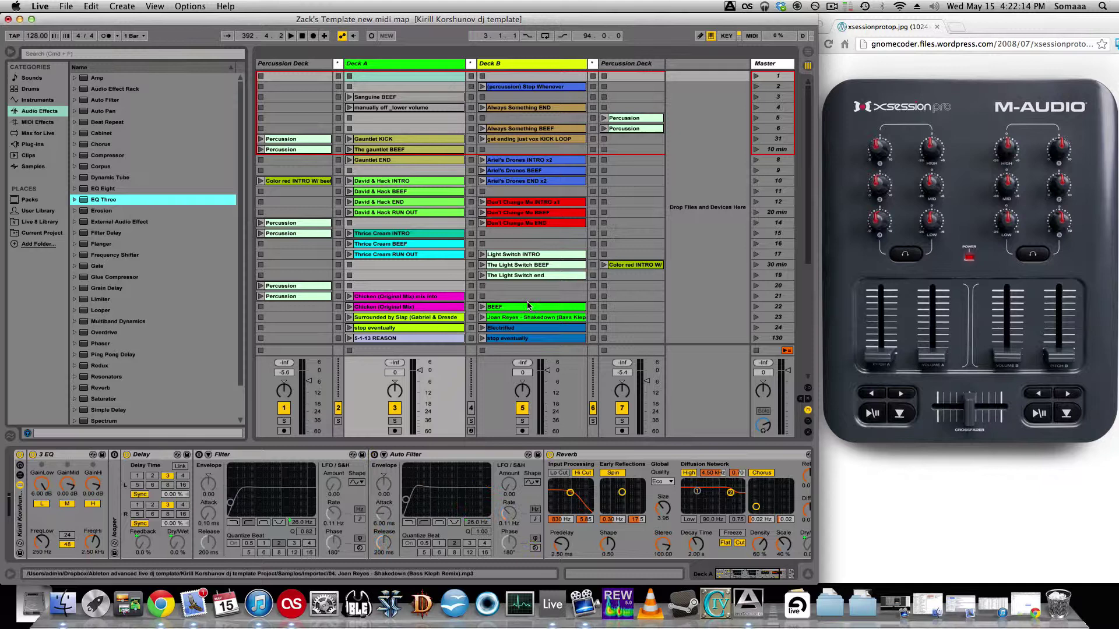
key(super+m)
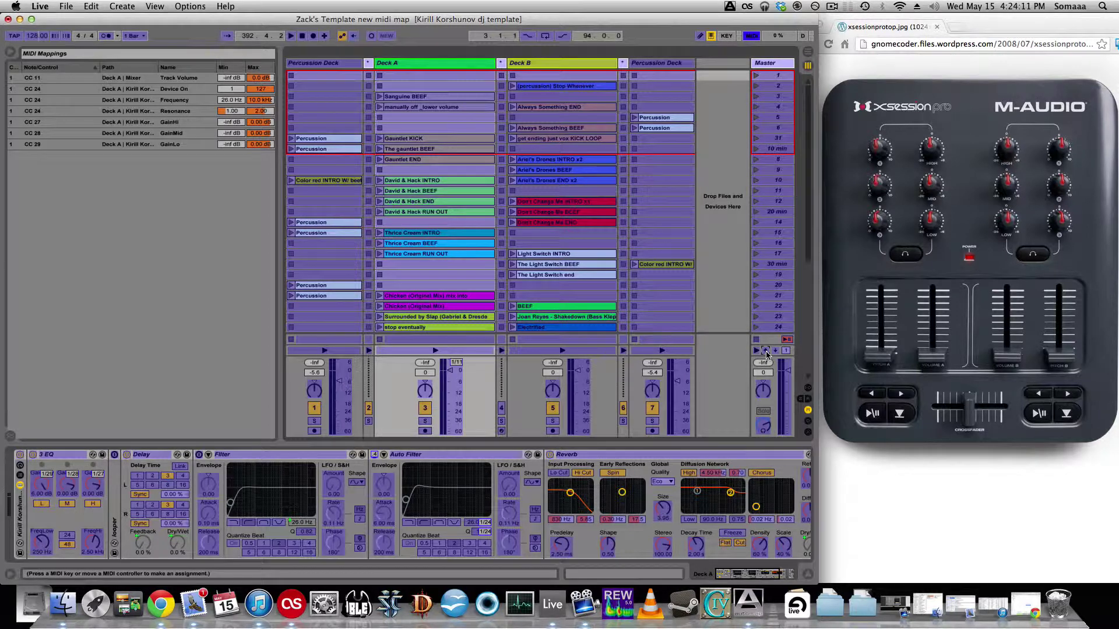
- Assign notes A#1, A#3 and G1 to the Master's Scene Up, Scene Launch and Scene Down
click(717, 354)
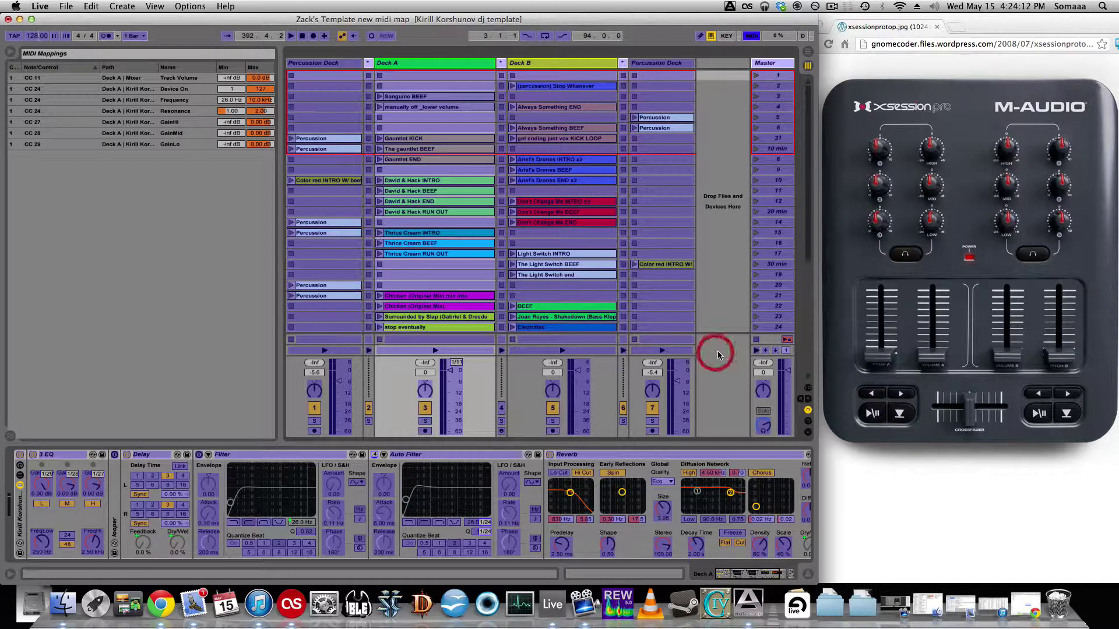
click(766, 350)
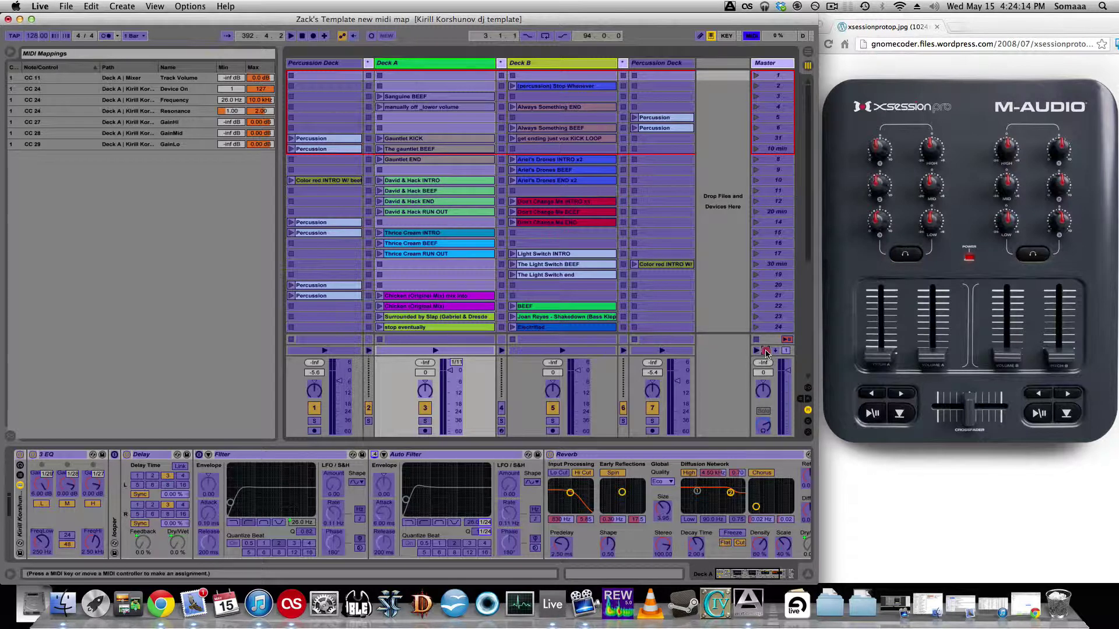
click(765, 350)
click(765, 352)
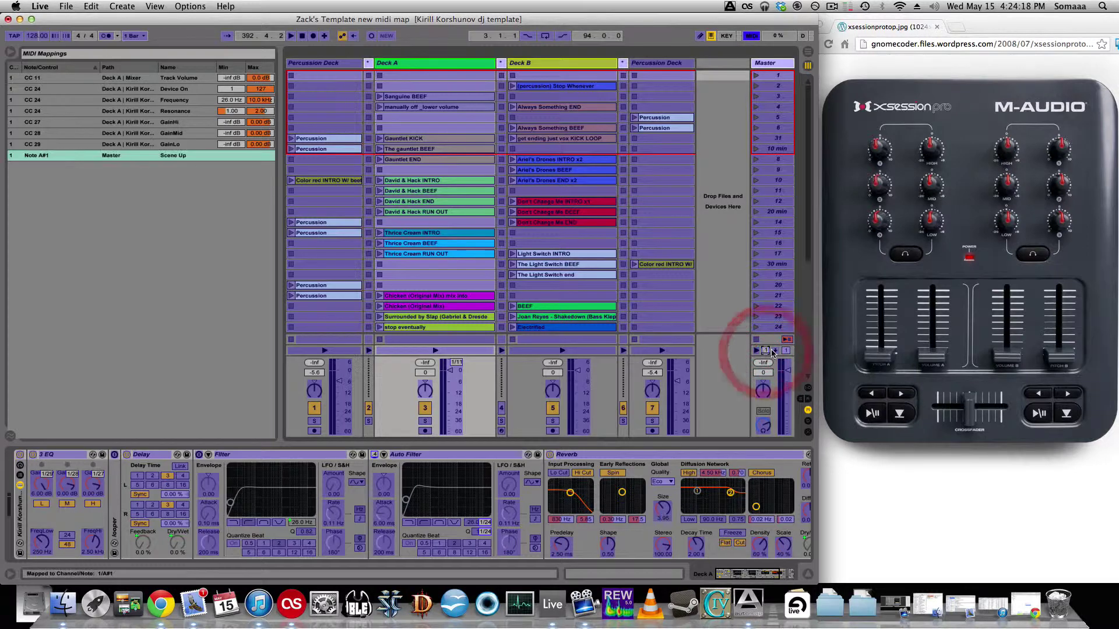
click(765, 352)
click(775, 350)
click(756, 351)
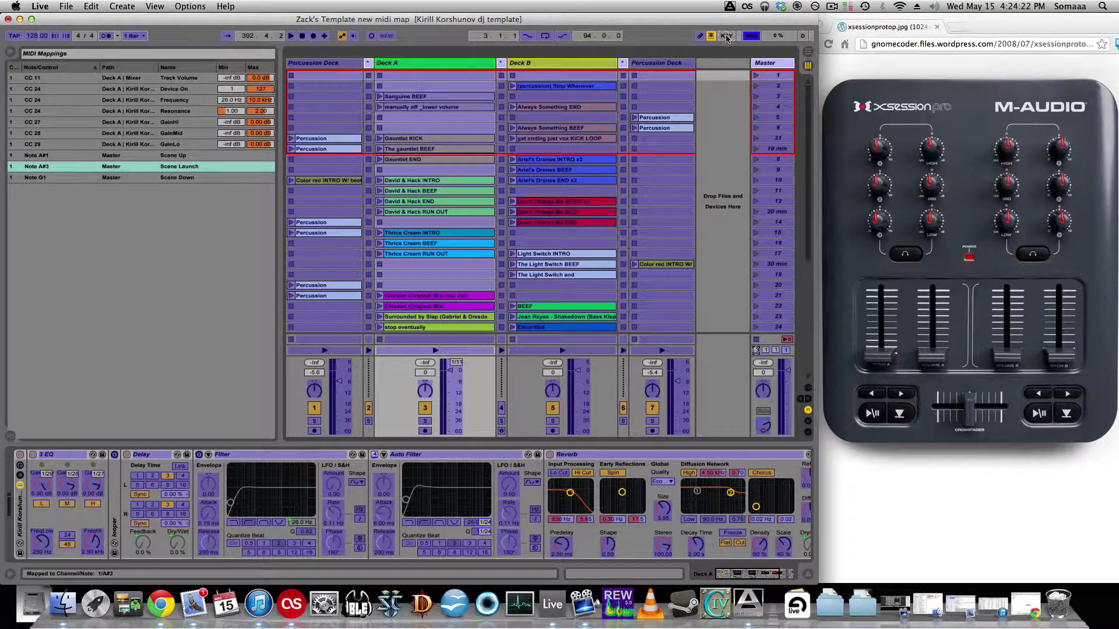
click(751, 36)
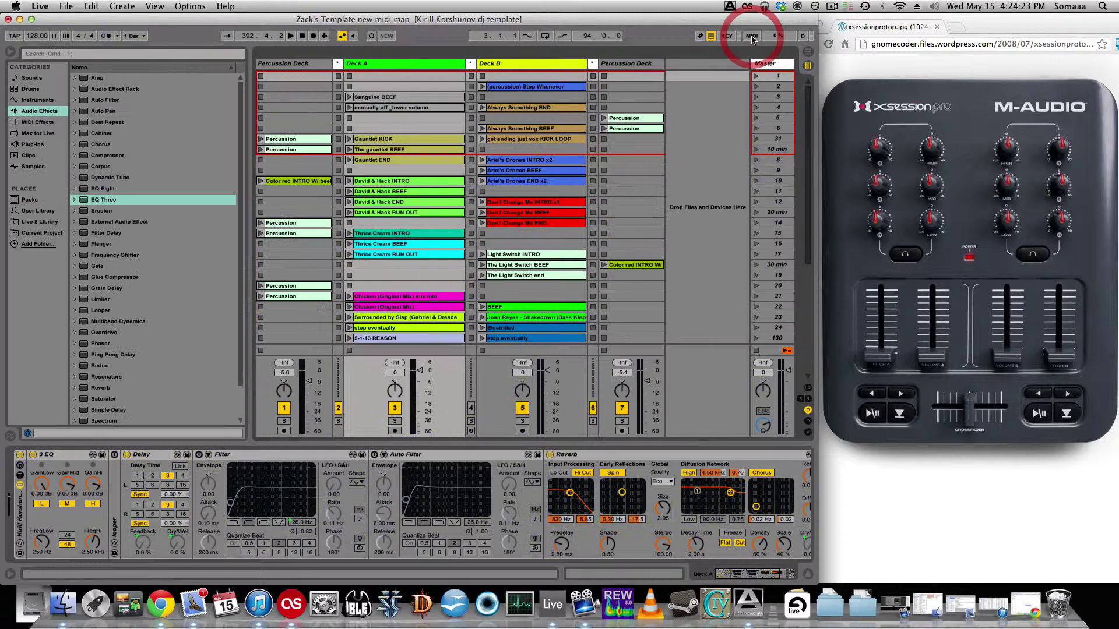
- Step the Master scene selection up and down, then launch scene 31
click(775, 179)
key(Up)
key(Up)
key(Up)
key(Up)
key(Up)
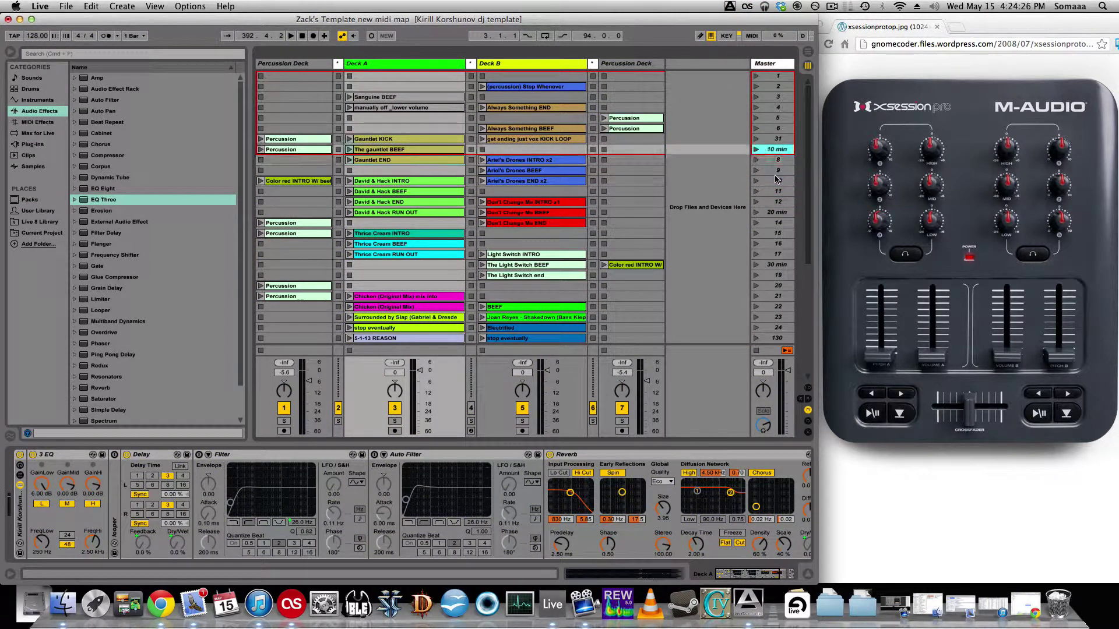
key(Down)
key(Down)
key(Down)
key(Down)
key(Down)
key(Down)
key(Down)
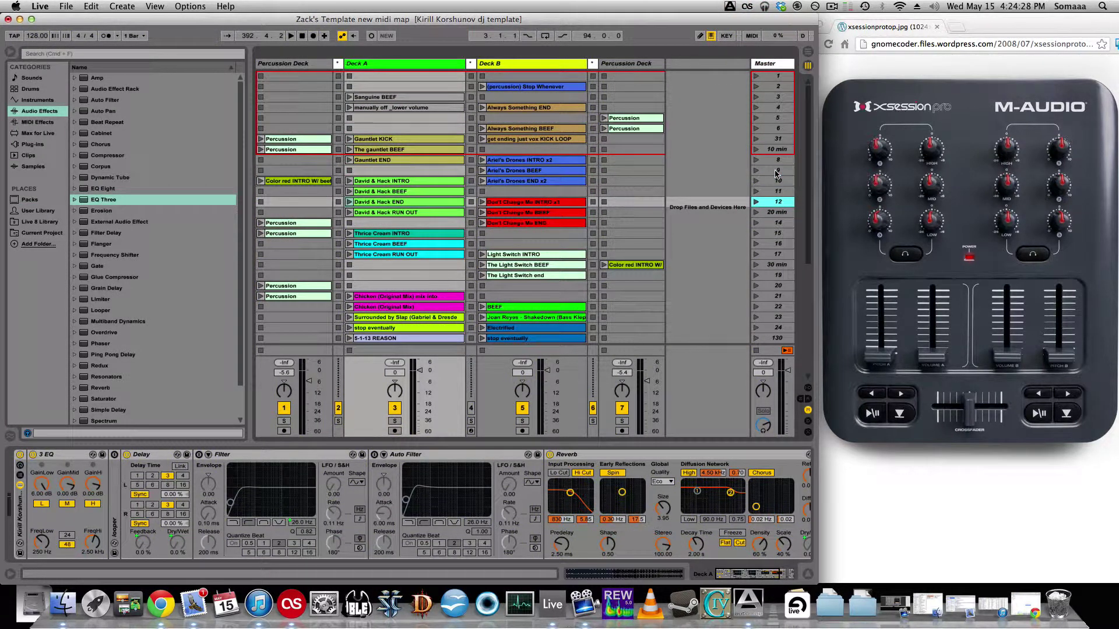
key(Up)
key(Up)
key(Up)
key(Up)
key(Up)
key(Up)
key(Return)
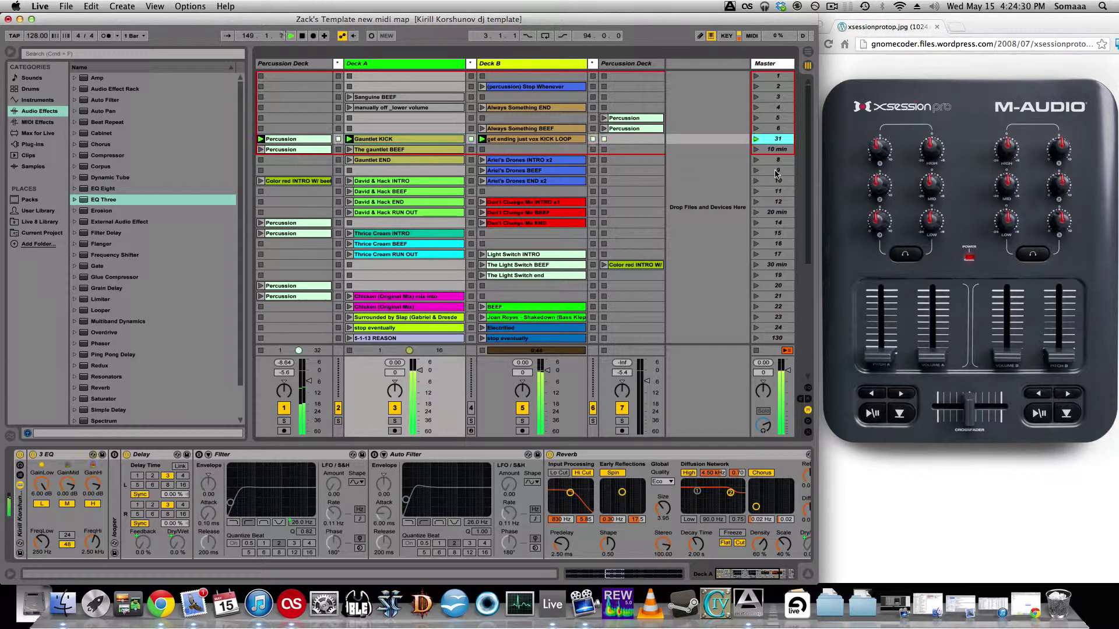
- Launch the 10 min scene, then scenes 8, 9 and 10, then step back up to 31
key(Down)
key(Return)
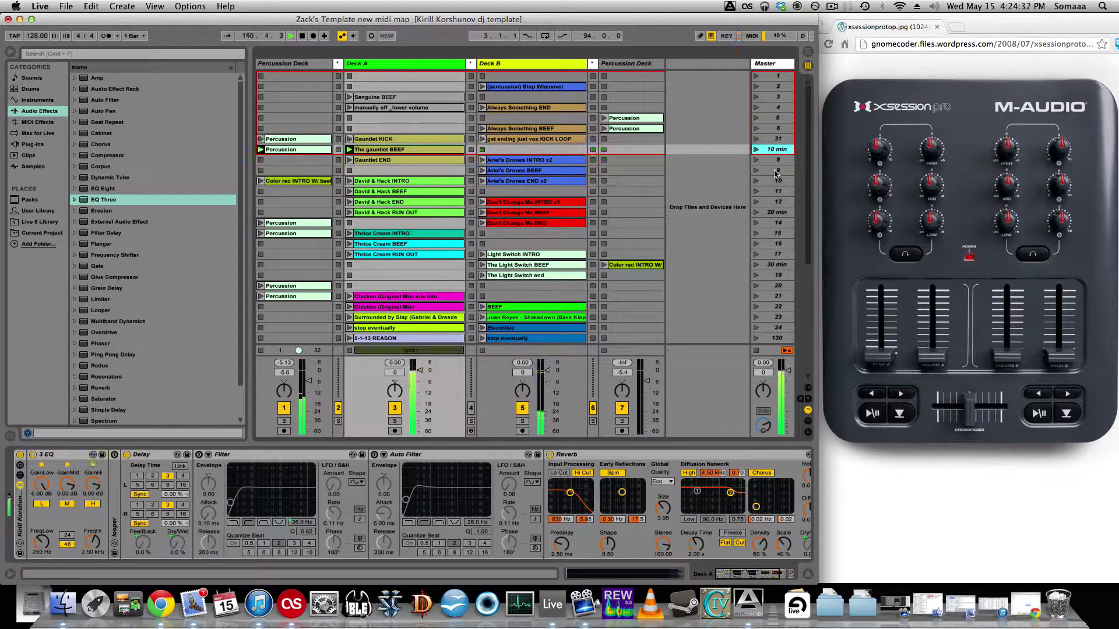
key(Down)
key(Return)
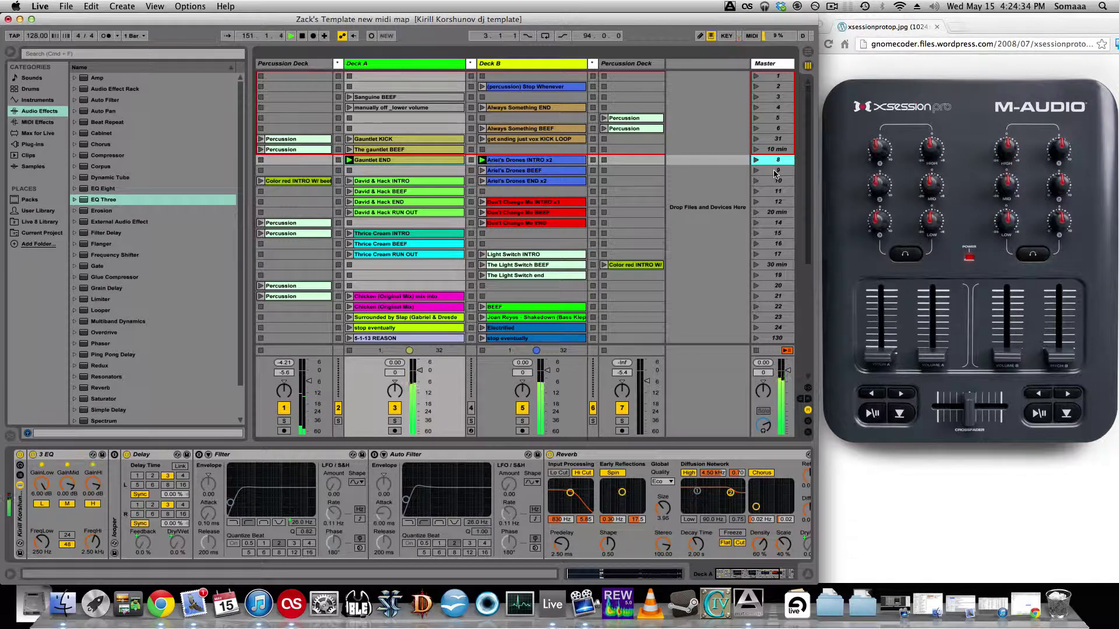
key(Down)
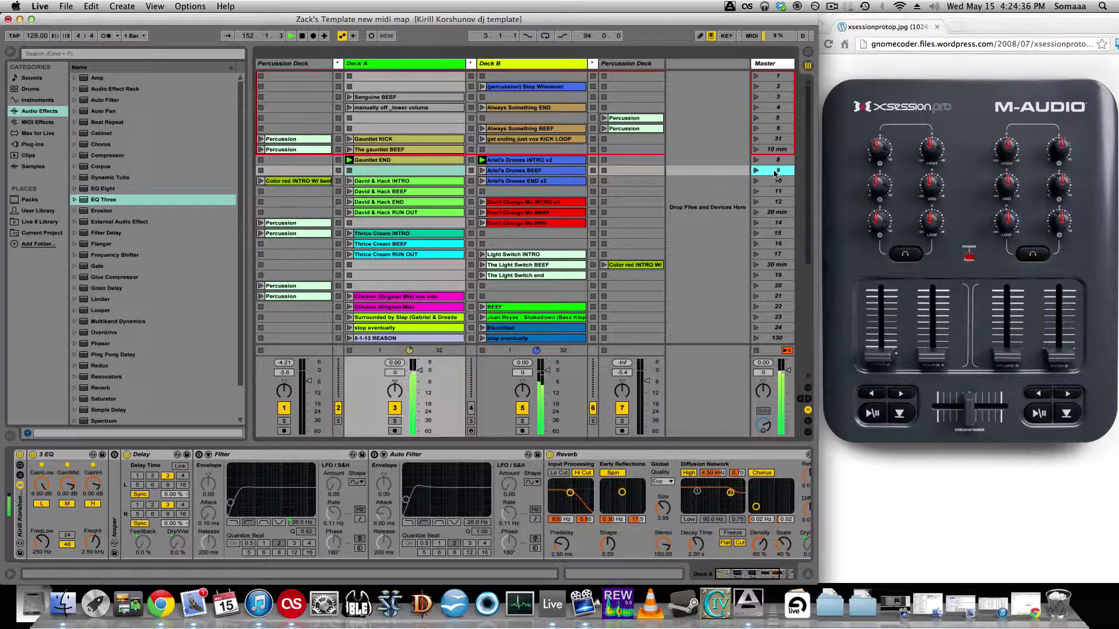
key(Return)
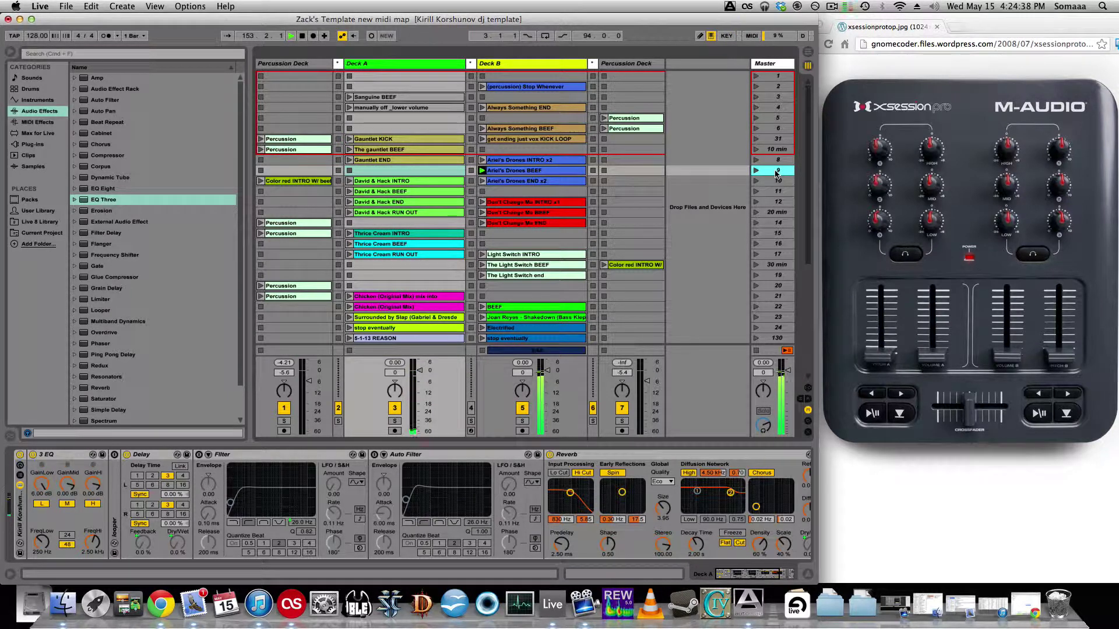
key(Down)
key(Return)
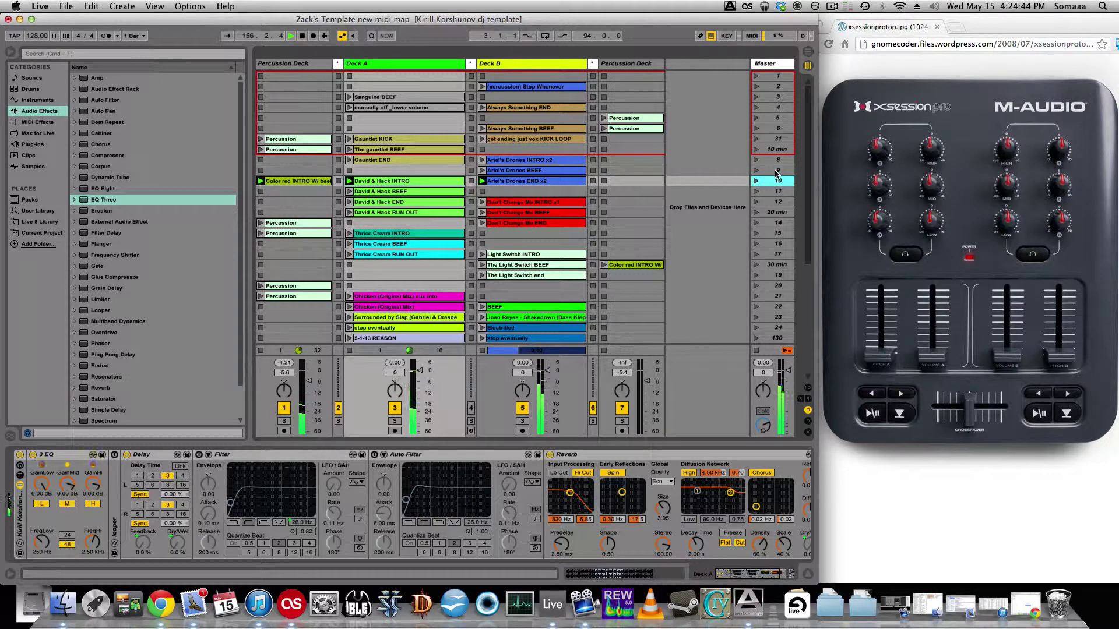
key(Up)
key(Up)
key(Up)
key(Up)
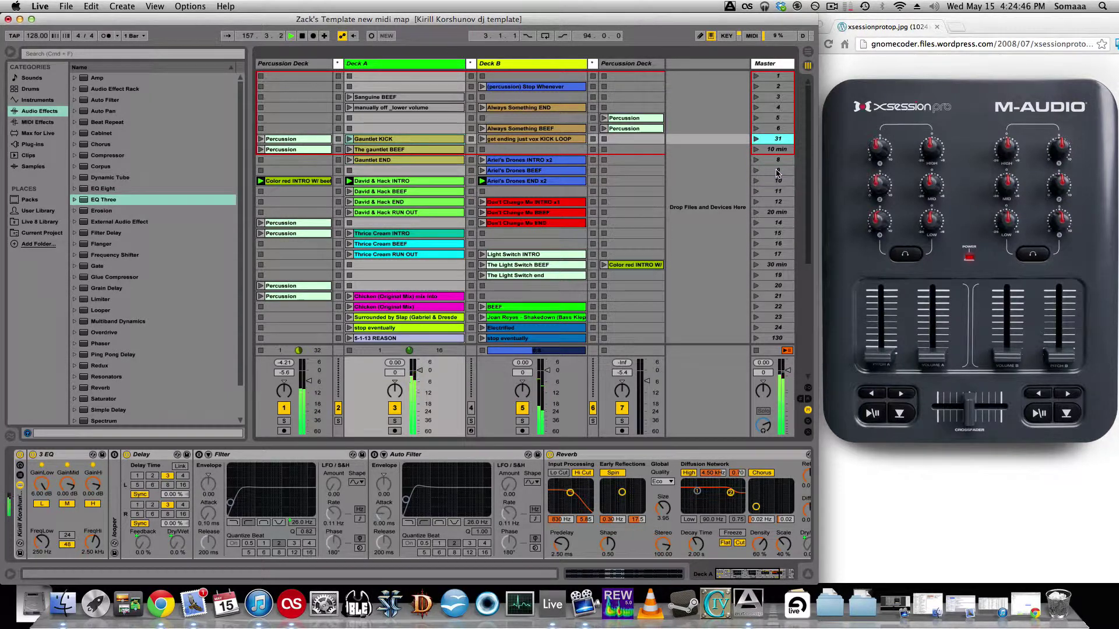
click(752, 36)
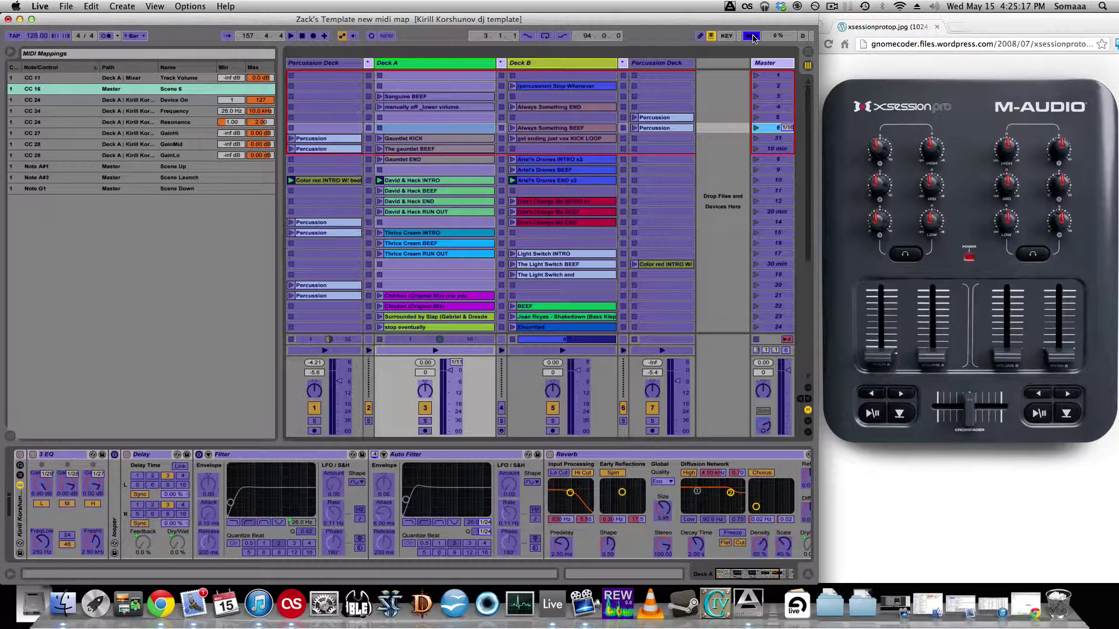
click(752, 36)
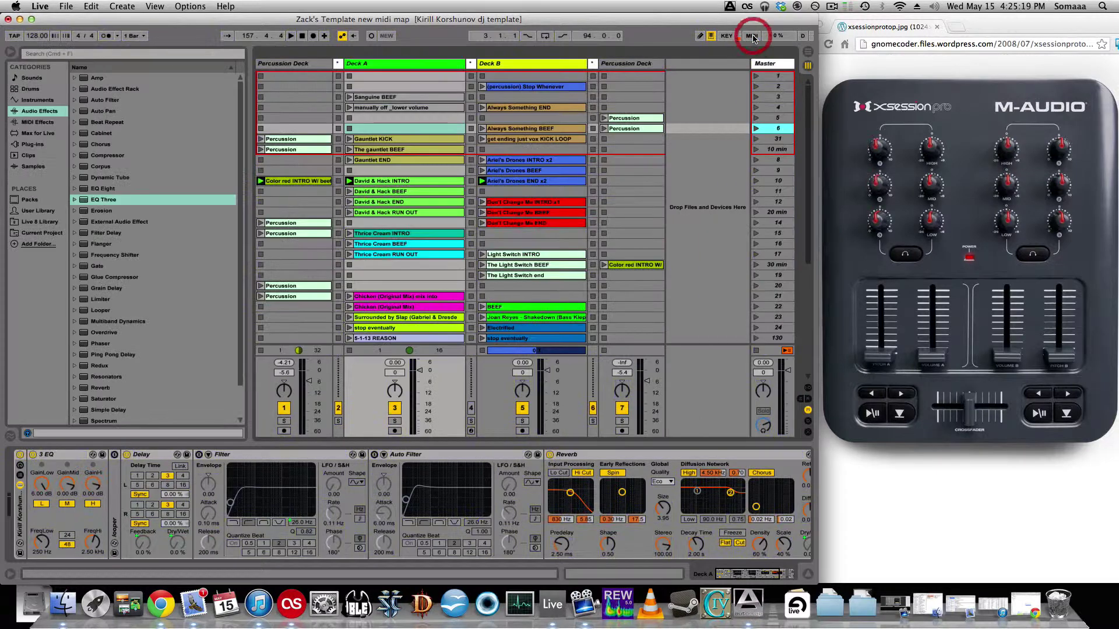